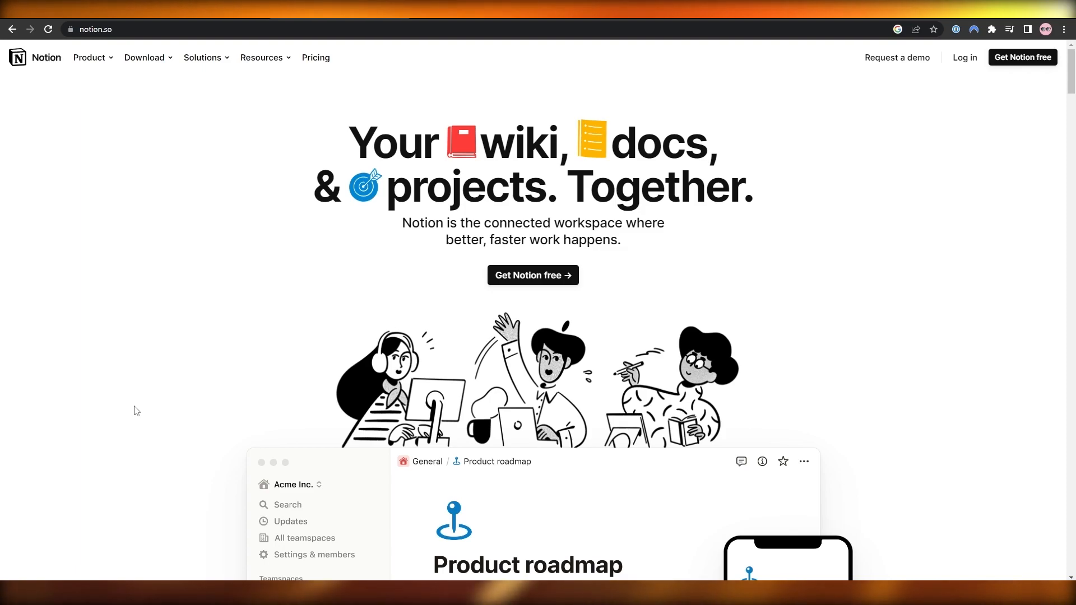
# Step: Look through the Notion homepage, including its product preview and the Wikis and Docs sections
pyautogui.scroll(-1, 136, 411)
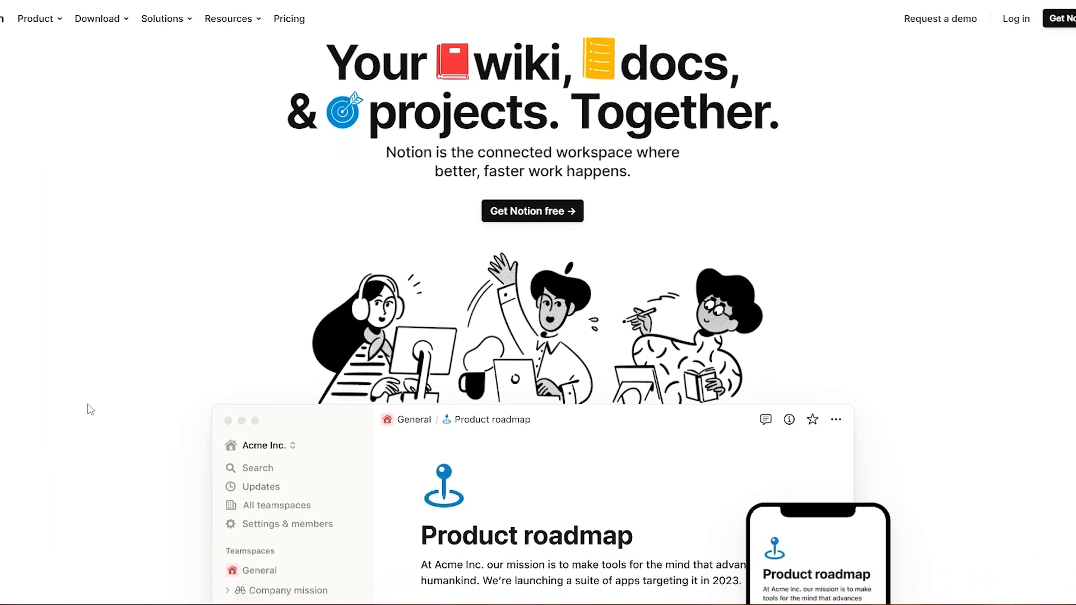
pyautogui.scroll(-5, 90, 409)
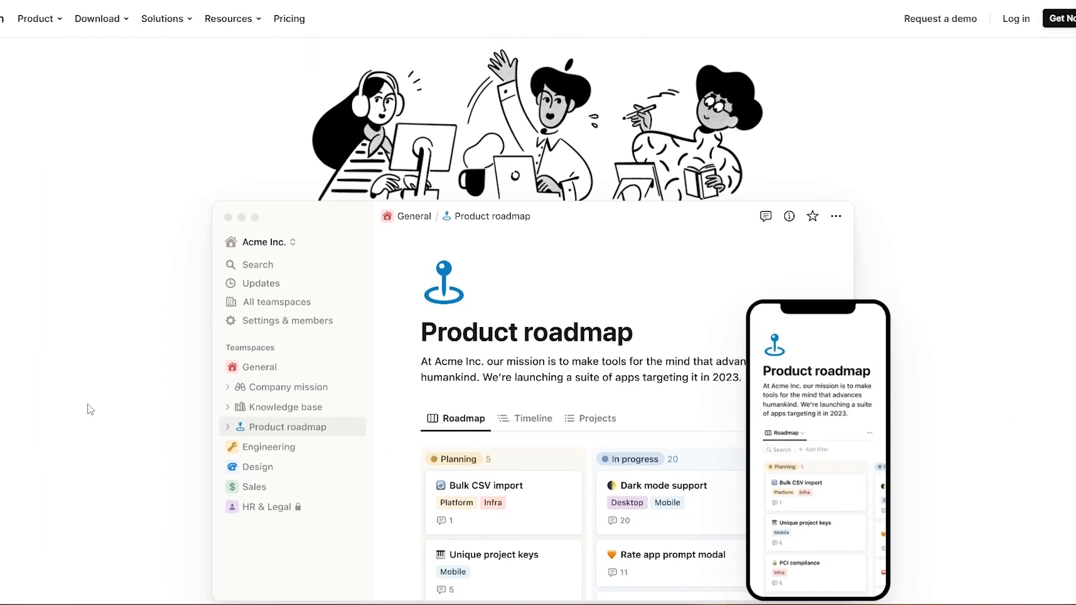
pyautogui.scroll(-12, 89, 409)
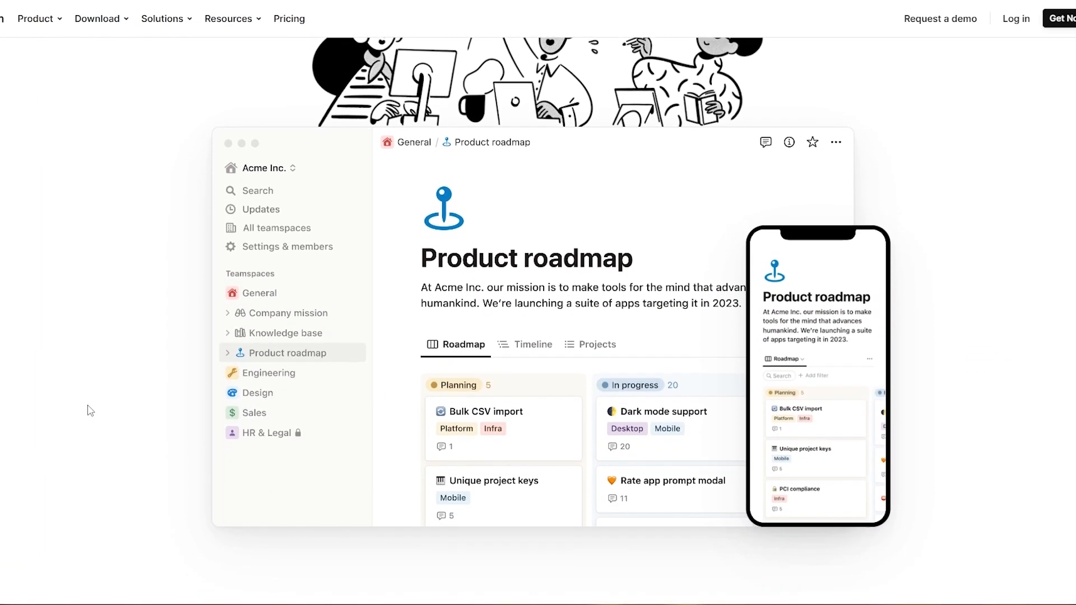
pyautogui.scroll(-7, 89, 412)
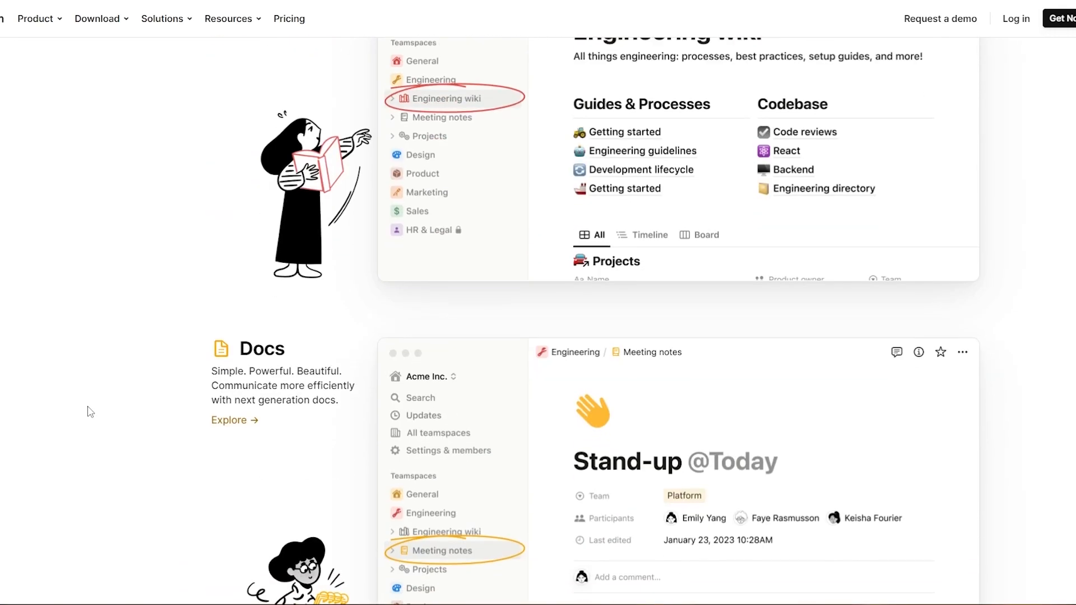
pyautogui.scroll(-2, 76, 493)
pyautogui.scroll(20, 77, 493)
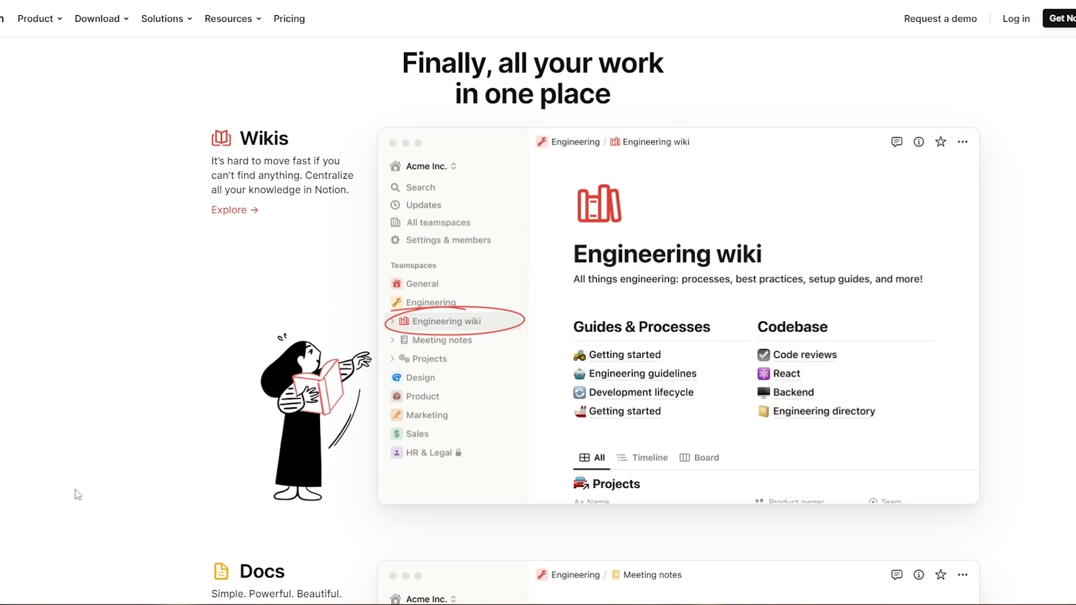
pyautogui.scroll(6, 76, 495)
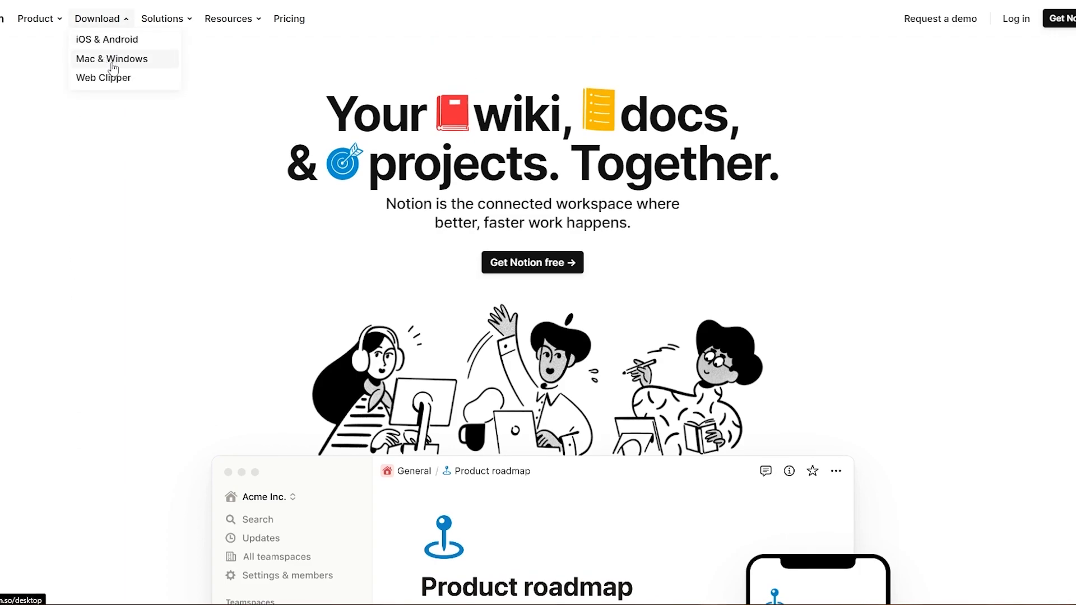
# Step: Sign up for Notion free with the personal use plan and accept the starter templates
pyautogui.click(501, 261)
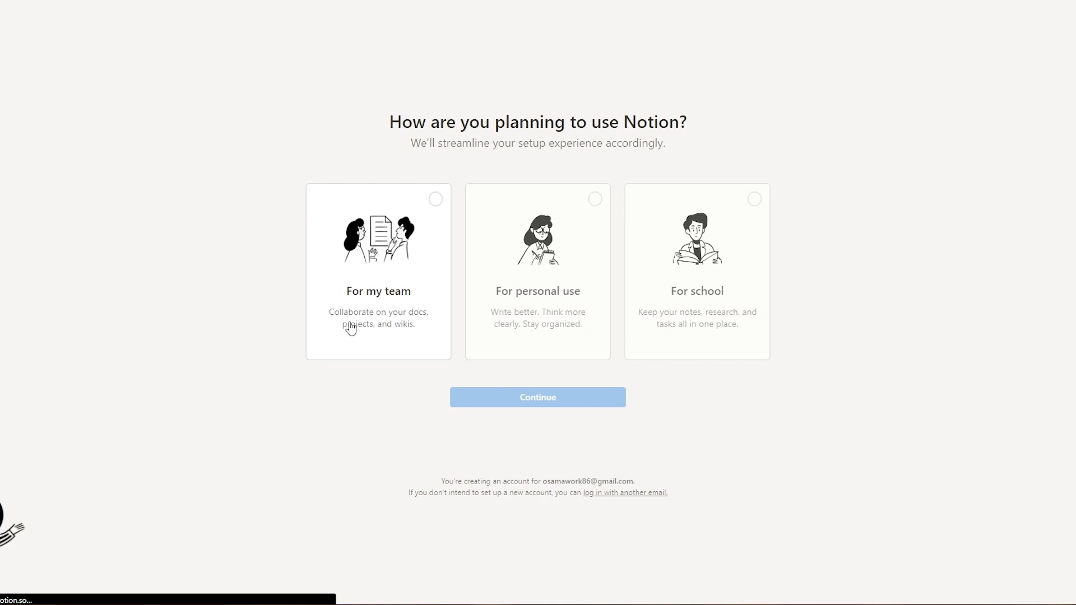
pyautogui.click(559, 302)
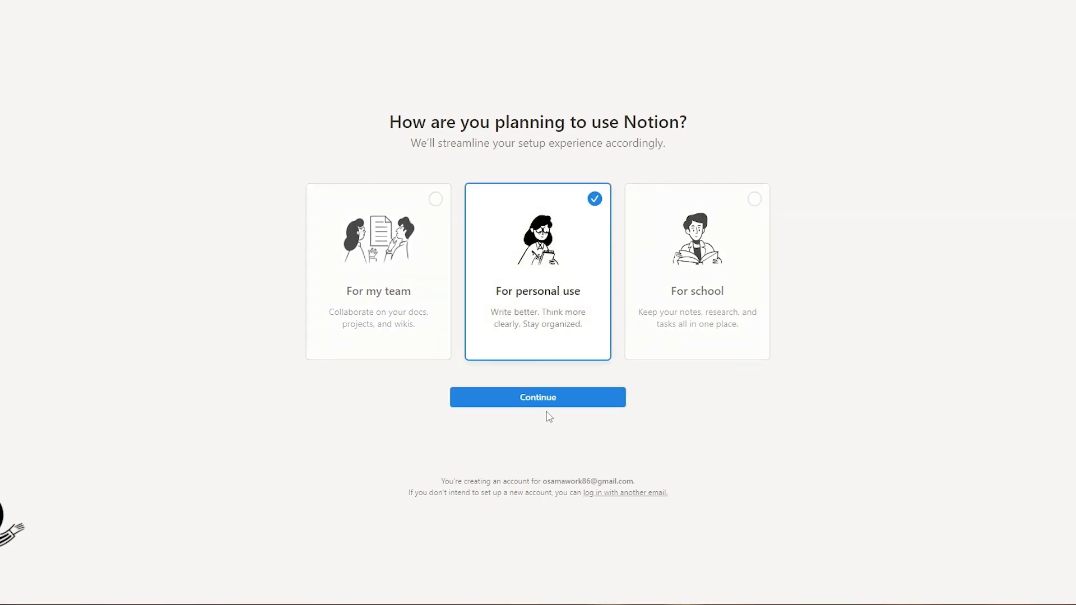
pyautogui.click(539, 398)
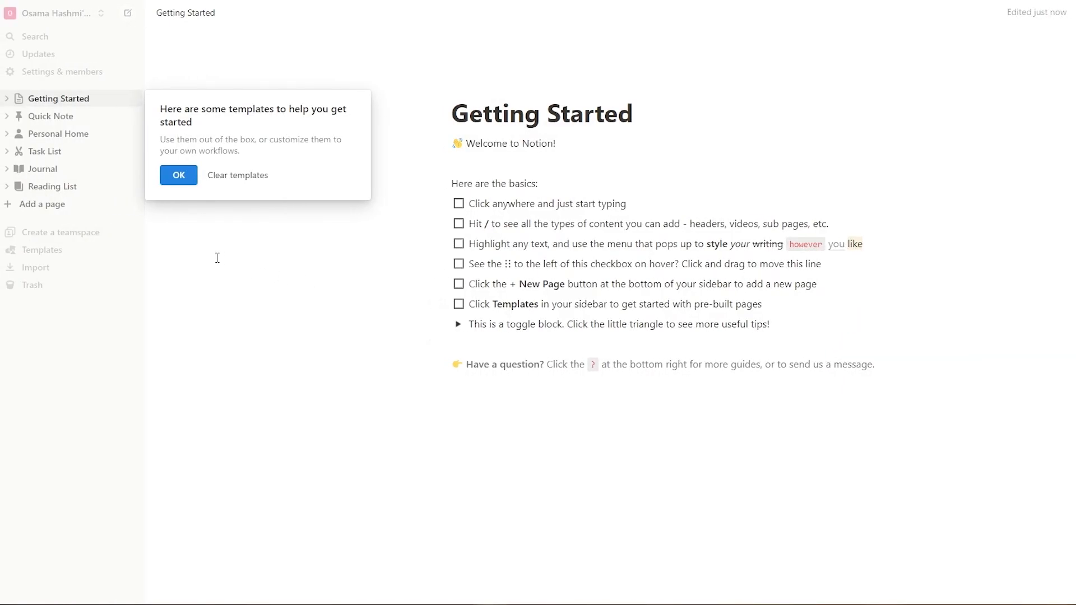
pyautogui.click(178, 178)
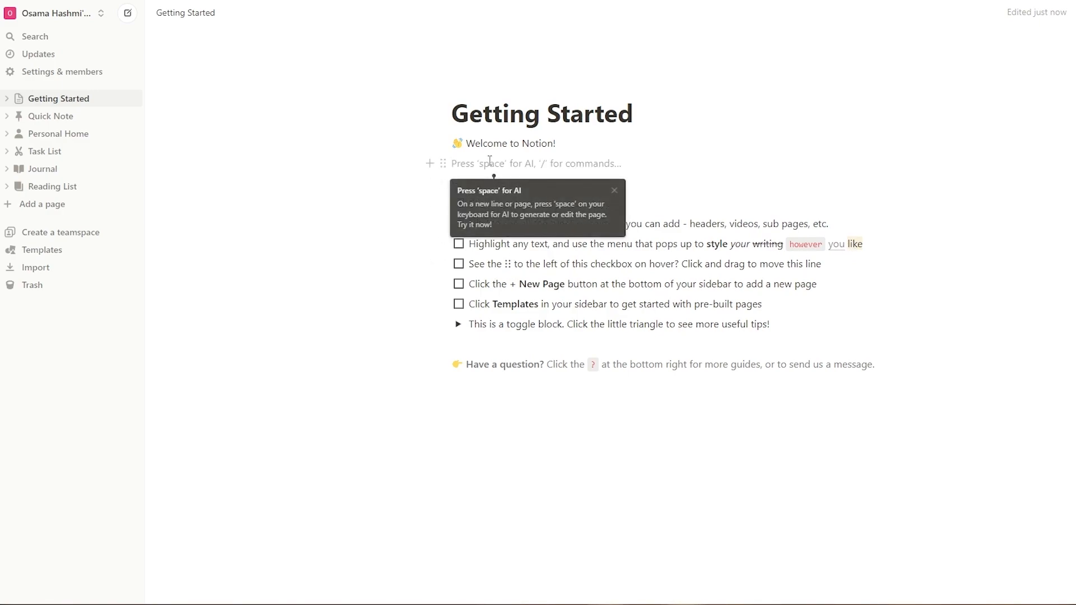
# Step: View the AI writing options on the empty line below the welcome message and dismiss them
pyautogui.click(460, 166)
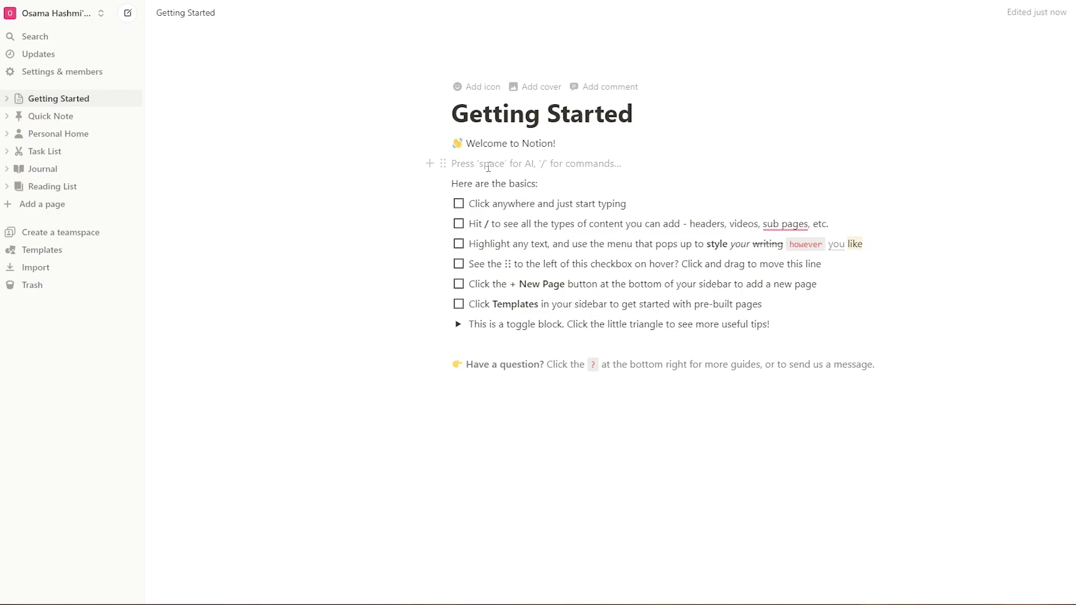
pyautogui.press('space')
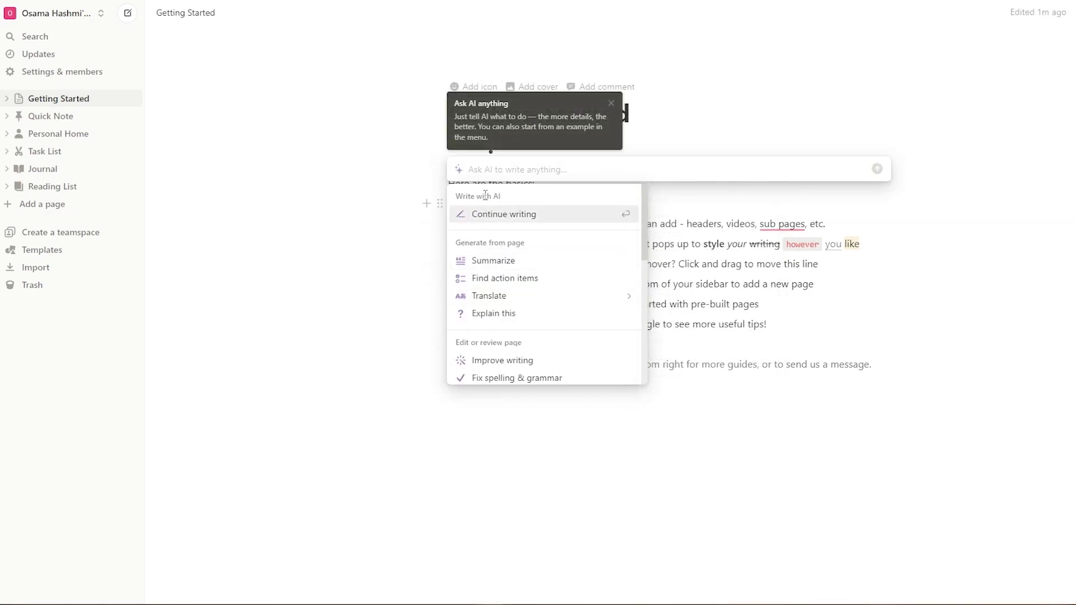
pyautogui.press('Escape')
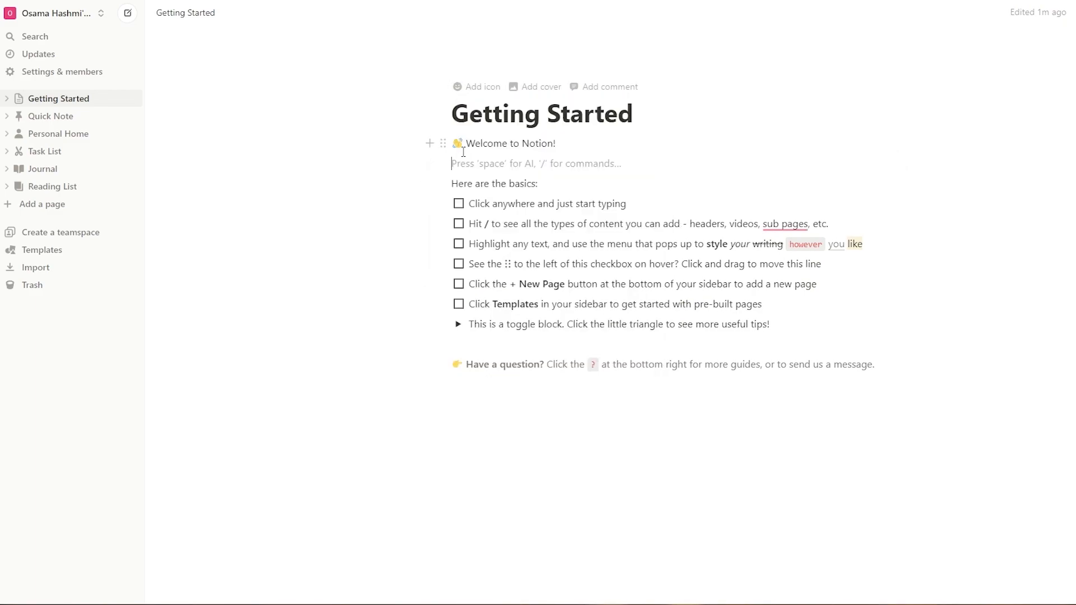
# Step: Browse the insertable block types for the empty line, from basic, media and database blocks to inline items and embeds, and close the list
pyautogui.write('/')
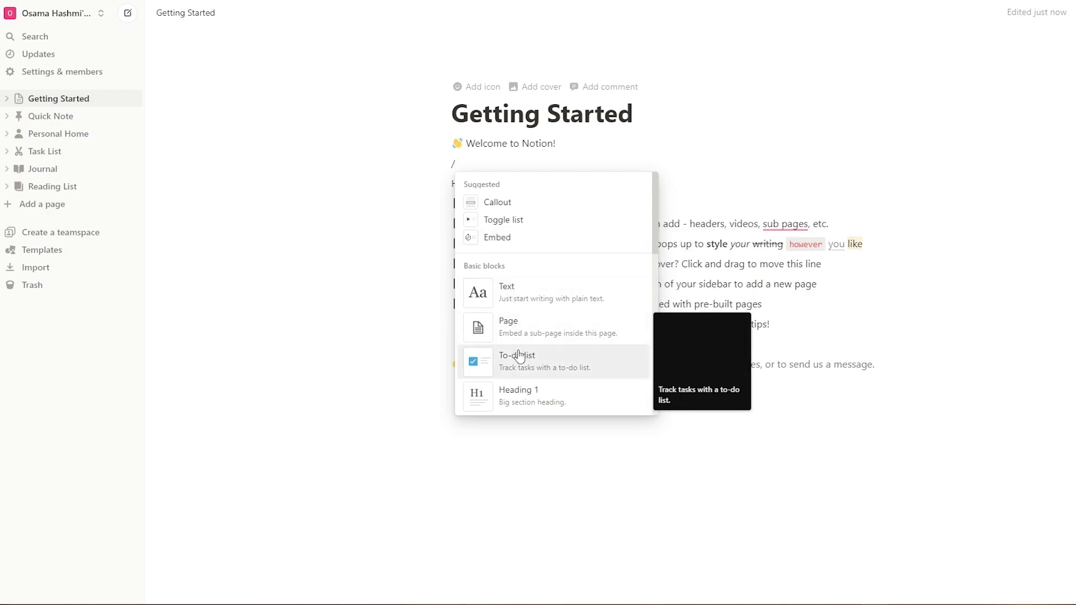
pyautogui.scroll(-9, 518, 355)
pyautogui.scroll(-2, 540, 380)
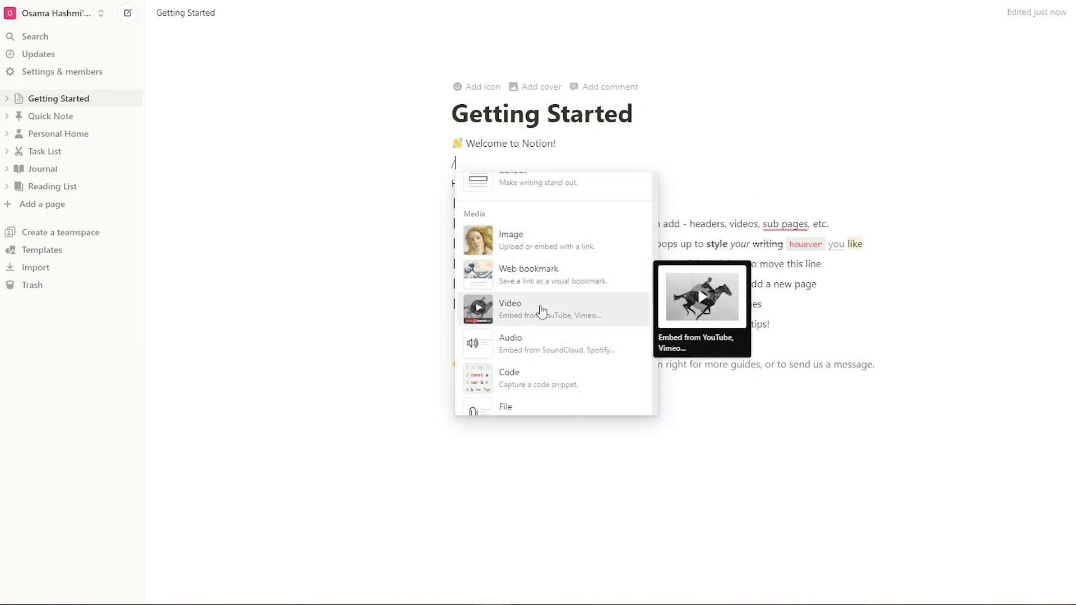
pyautogui.scroll(-4, 547, 308)
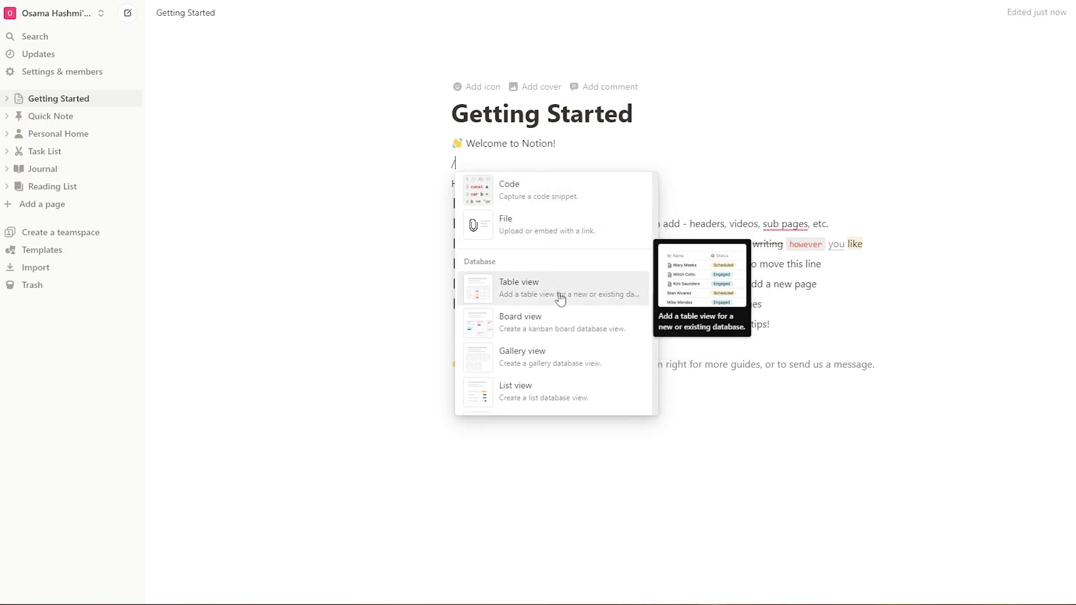
pyautogui.scroll(-4, 564, 291)
pyautogui.scroll(-10, 567, 273)
pyautogui.scroll(15, 578, 355)
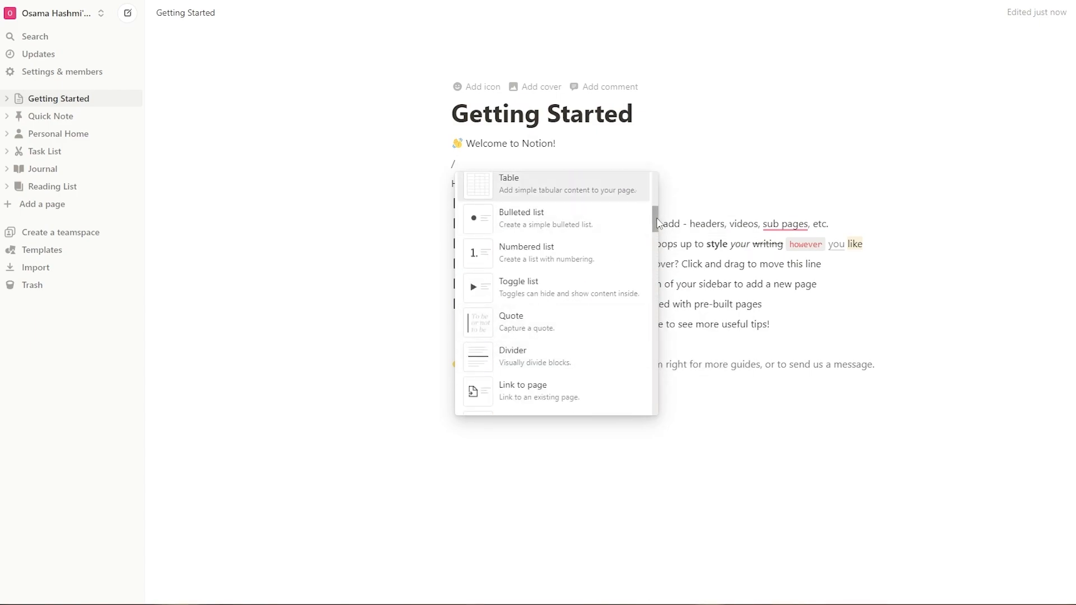
pyautogui.moveTo(657, 223); pyautogui.dragTo(662, 288)
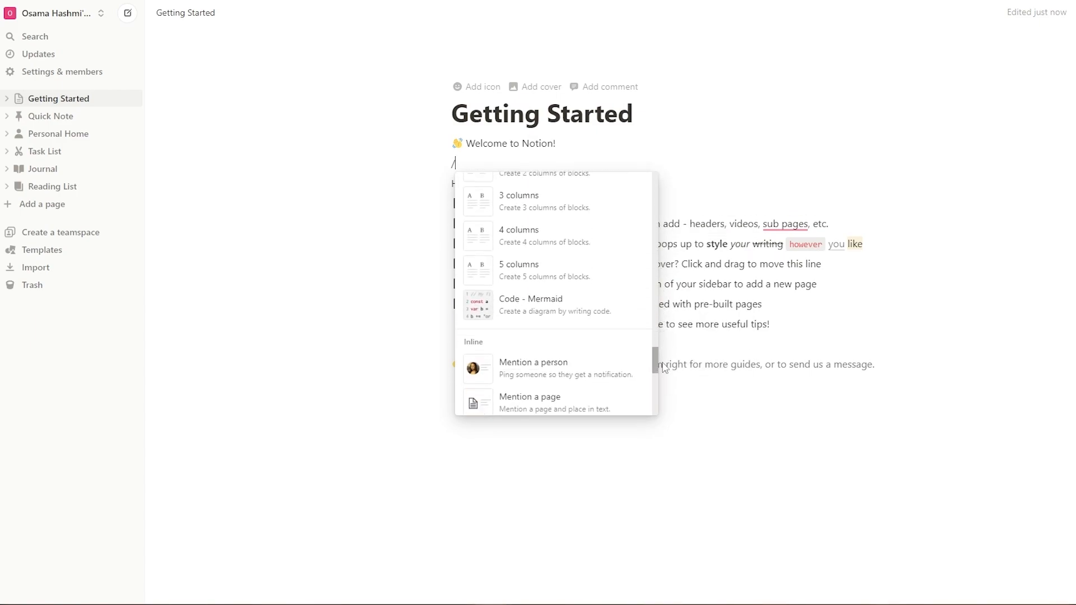
pyautogui.scroll(2, 536, 338)
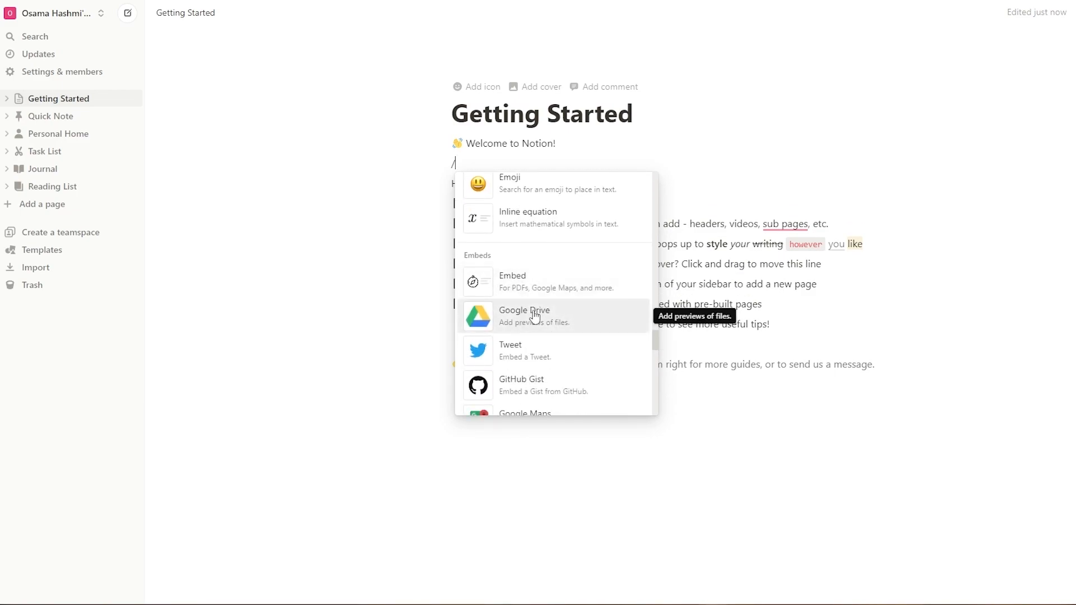
pyautogui.scroll(-6, 547, 260)
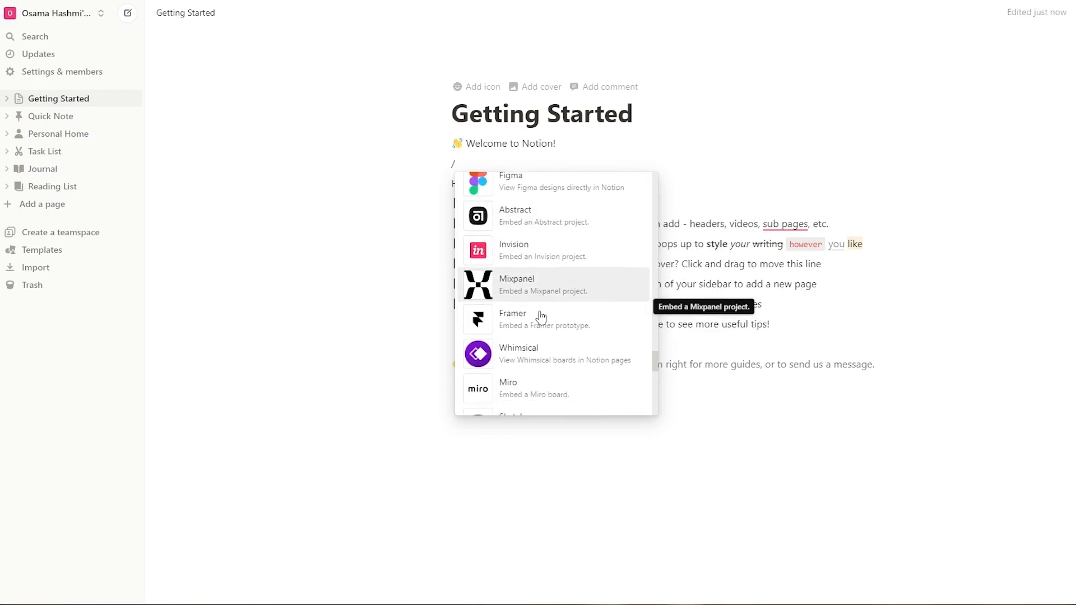
pyautogui.scroll(10, 549, 361)
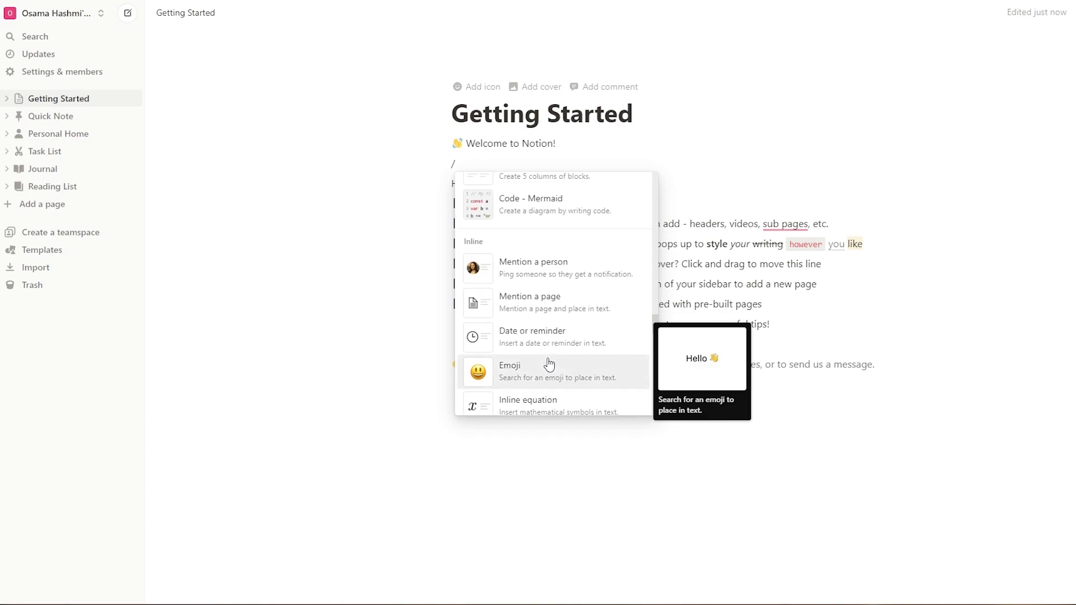
pyautogui.scroll(-3, 546, 317)
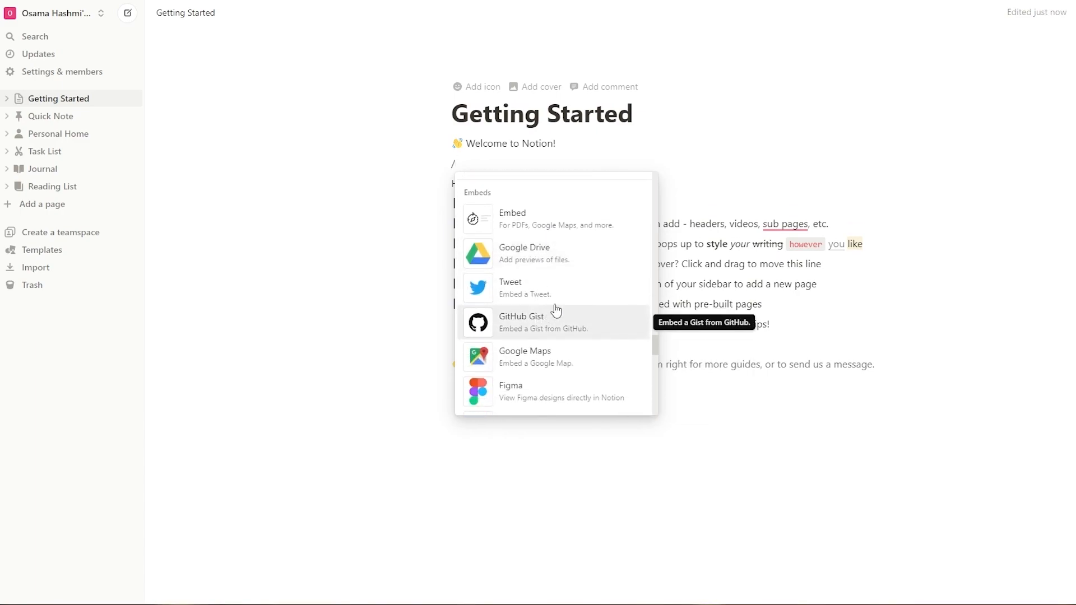
pyautogui.scroll(8, 577, 342)
pyautogui.scroll(1, 561, 336)
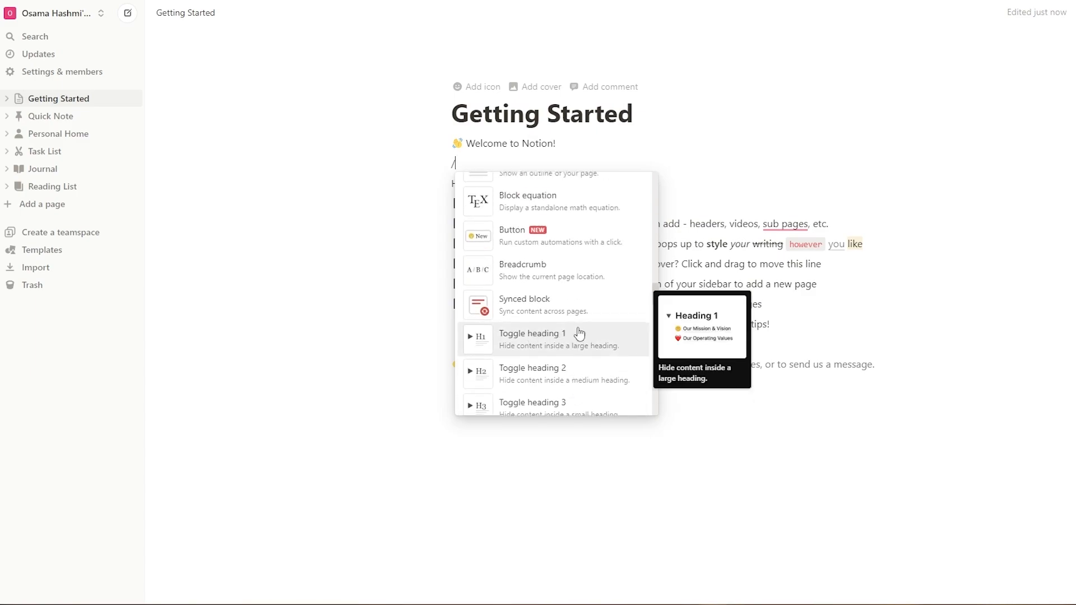
pyautogui.scroll(-3, 569, 358)
pyautogui.scroll(-2, 562, 359)
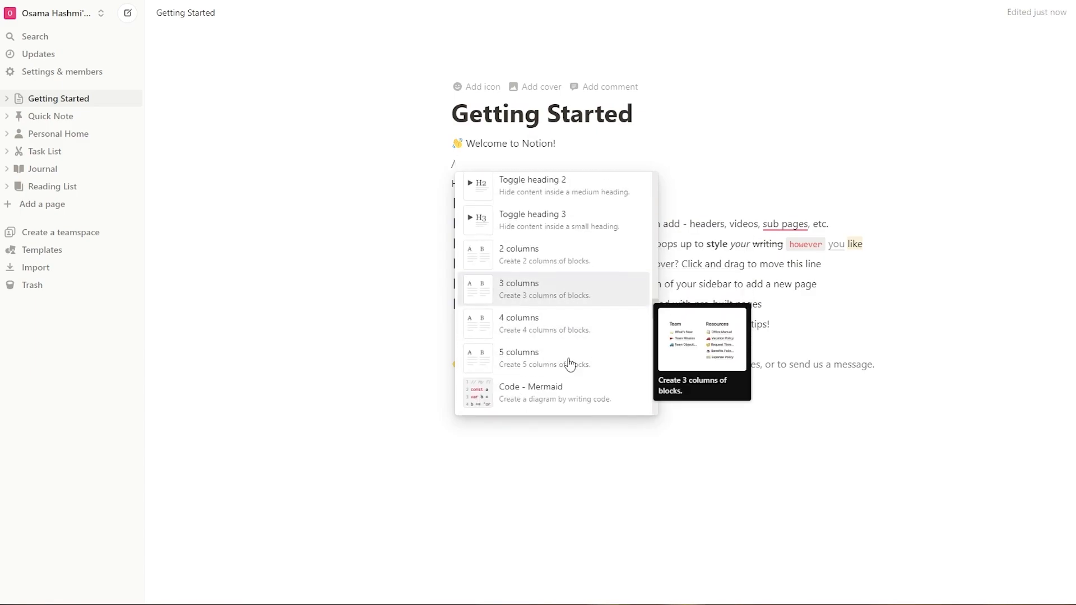
pyautogui.scroll(2, 562, 361)
pyautogui.scroll(-2, 563, 361)
pyautogui.scroll(2, 562, 360)
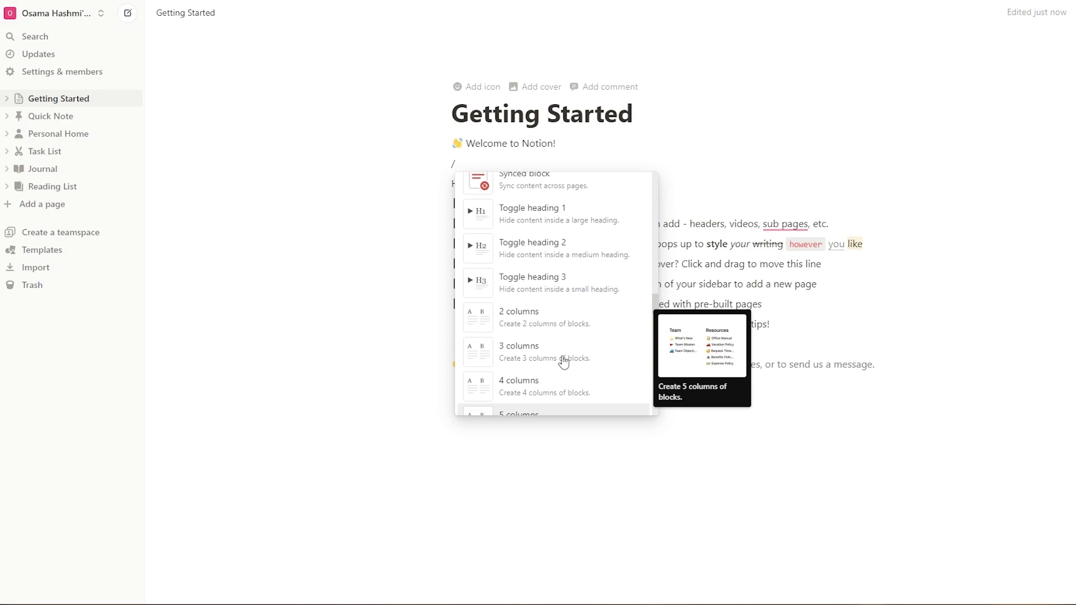
pyautogui.scroll(5, 583, 300)
pyautogui.scroll(3, 643, 336)
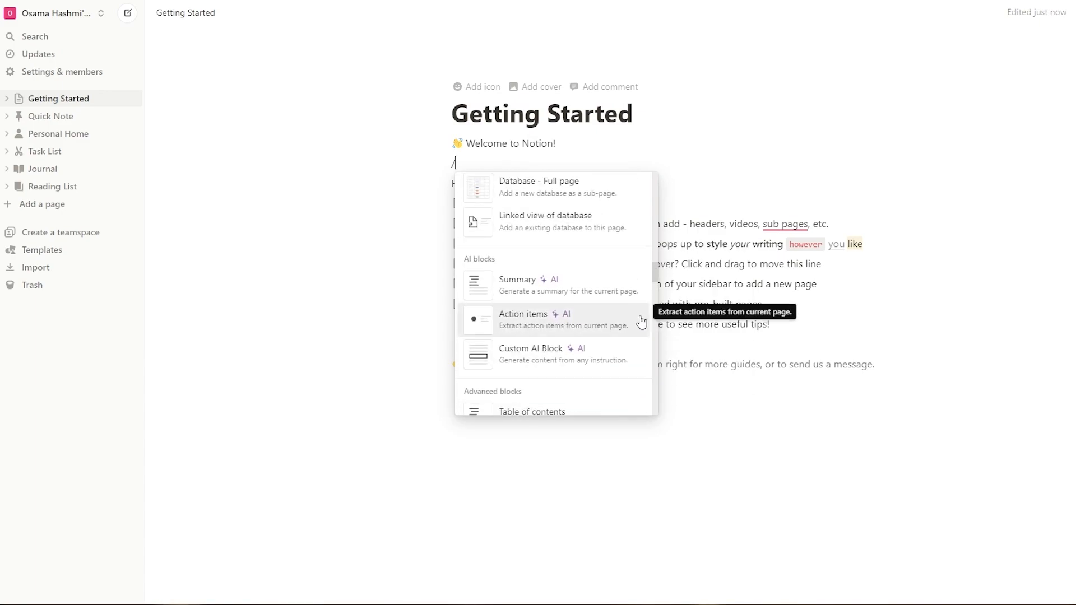
pyautogui.scroll(5, 617, 291)
pyautogui.click(574, 236)
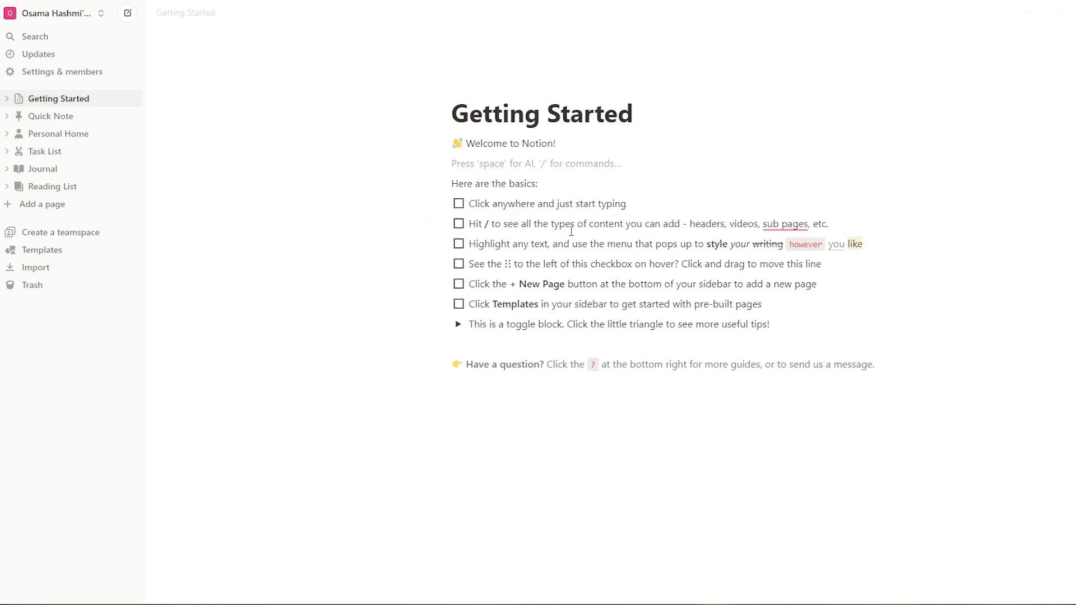
# Step: Write "Create a Video on Notion" on the empty line below the welcome message and select that text
pyautogui.write('Create a Video on Notion')
pyautogui.moveTo(452, 164); pyautogui.dragTo(570, 164)
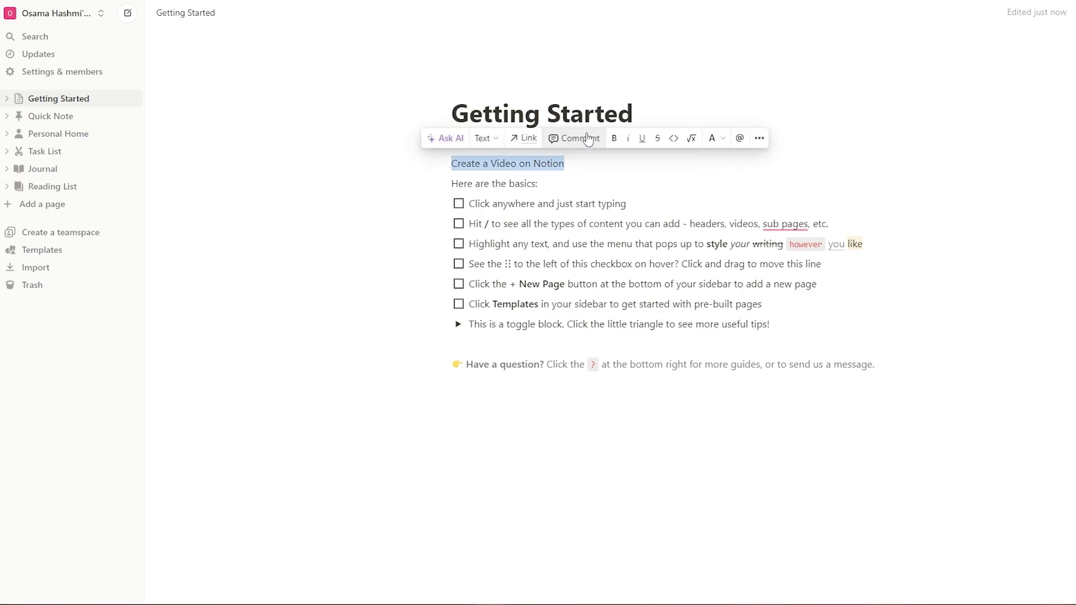
# Step: View the block conversion and link options for the selected text without applying any
pyautogui.click(494, 143)
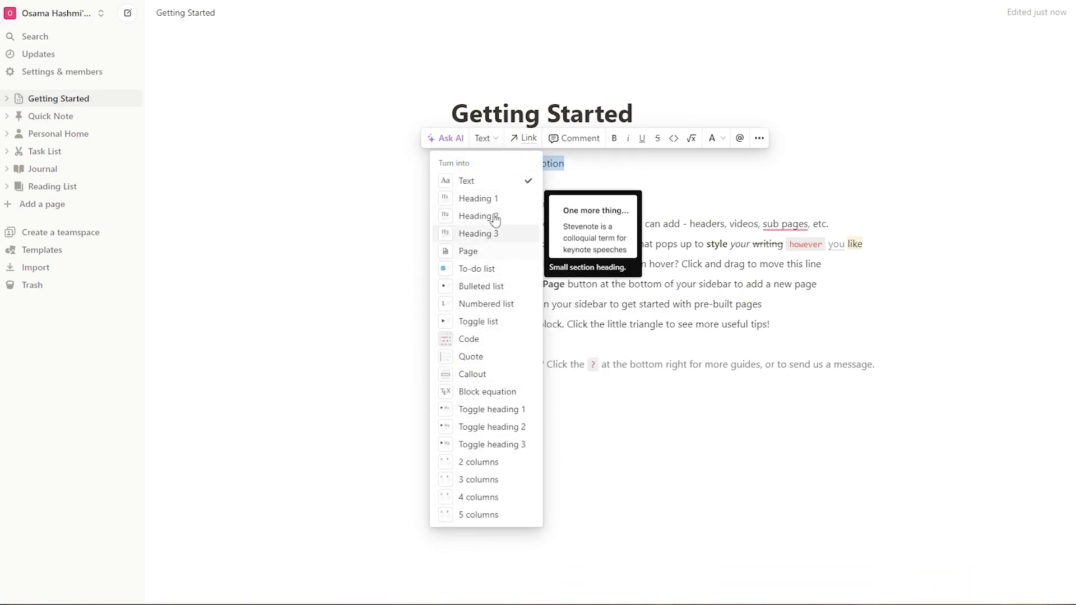
pyautogui.click(530, 144)
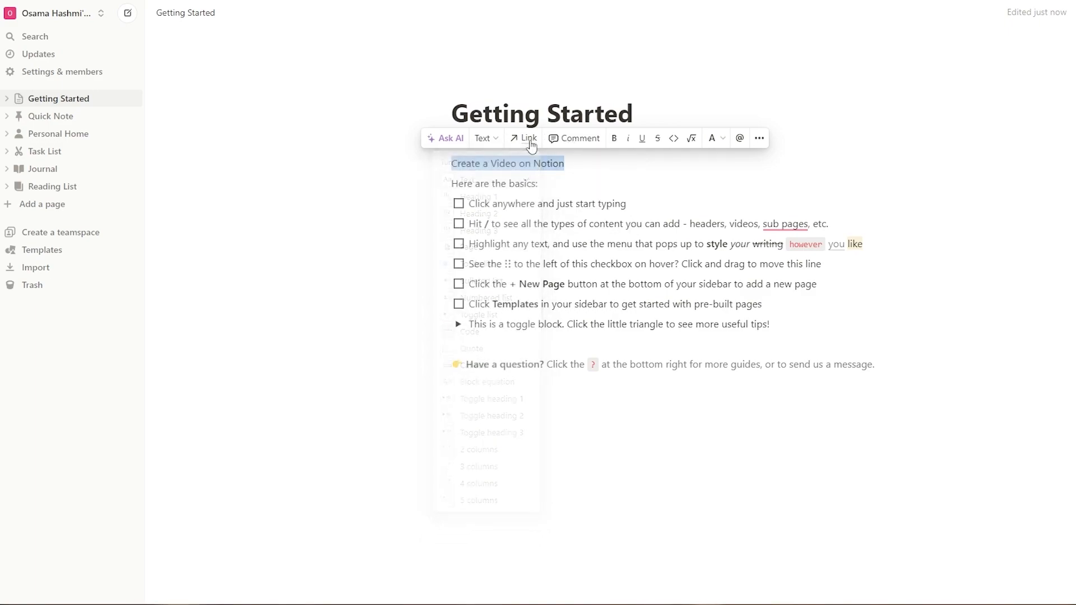
pyautogui.click(530, 144)
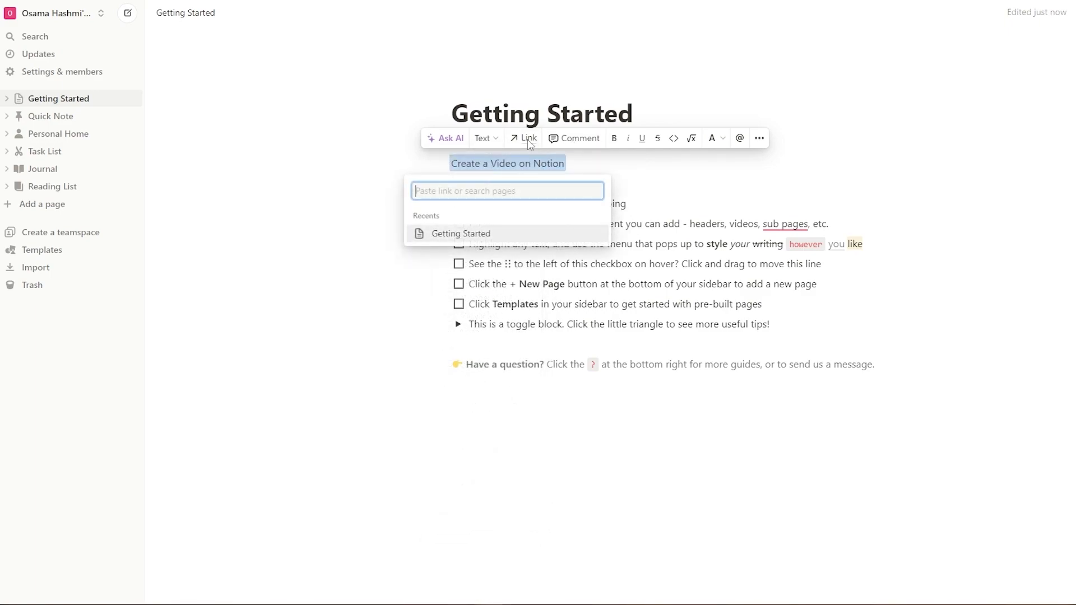
pyautogui.click(530, 145)
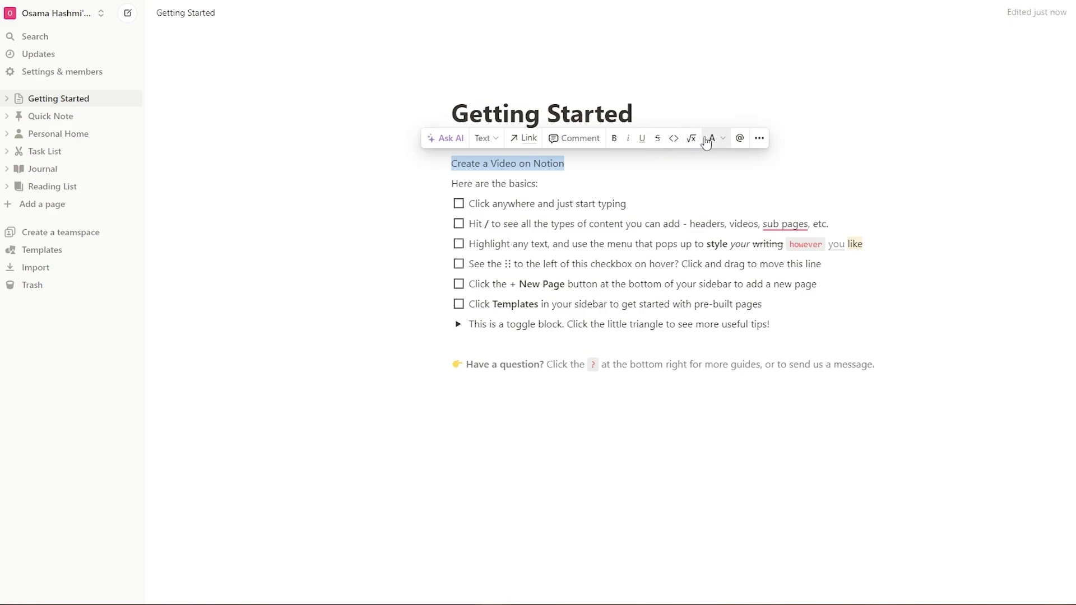
# Step: Set the text color of "Create a Video on Notion" to Red
pyautogui.click(722, 139)
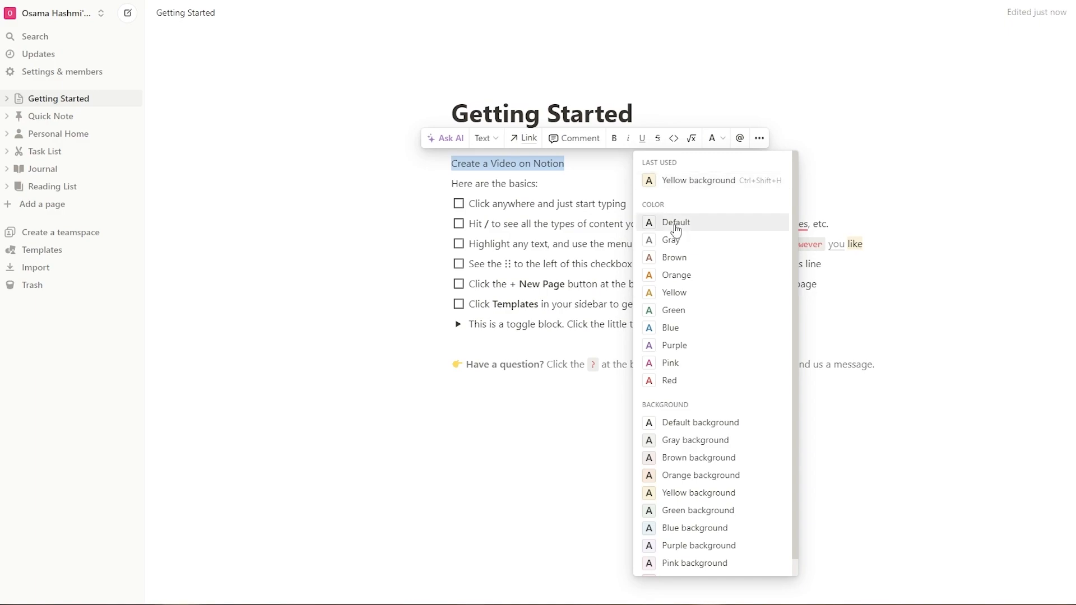
pyautogui.scroll(-1, 696, 448)
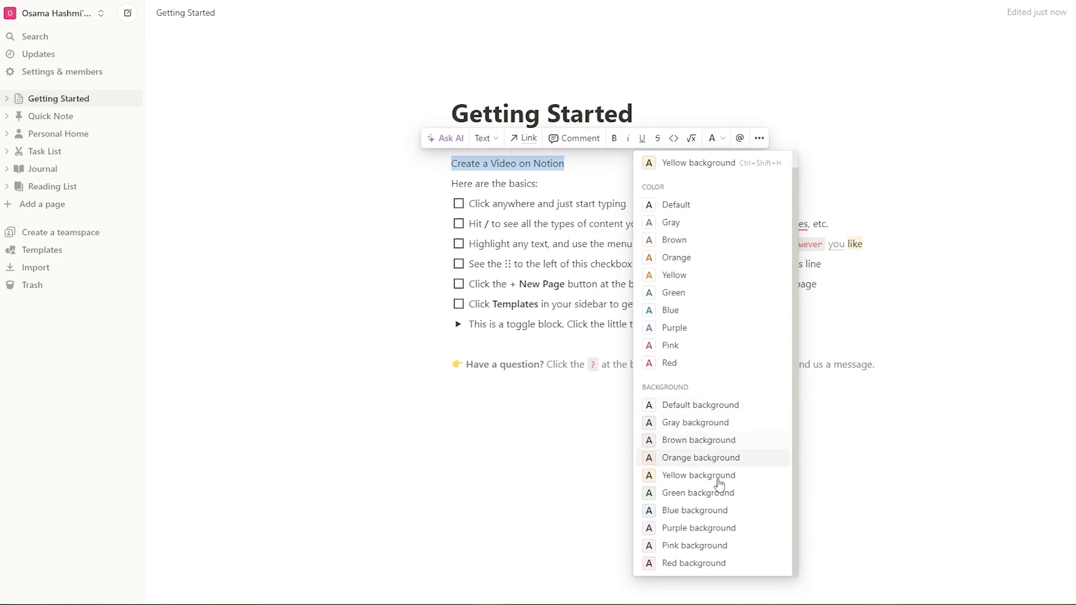
pyautogui.click(688, 365)
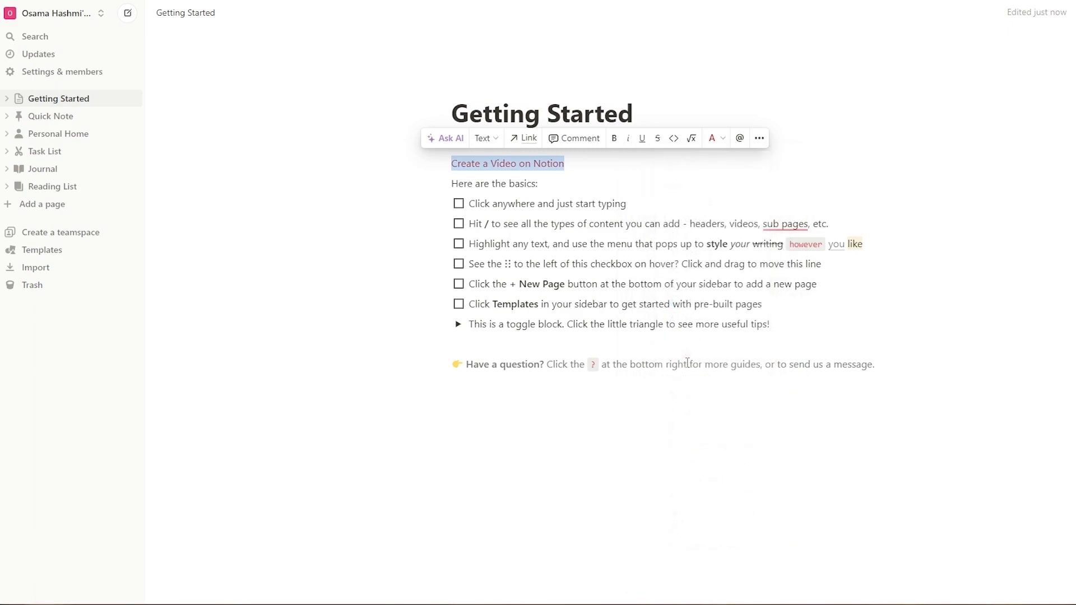
# Step: Apply the Red background to "Create a Video on Notion" and check the remaining formatting options for that text
pyautogui.click(711, 138)
pyautogui.scroll(-1, 719, 496)
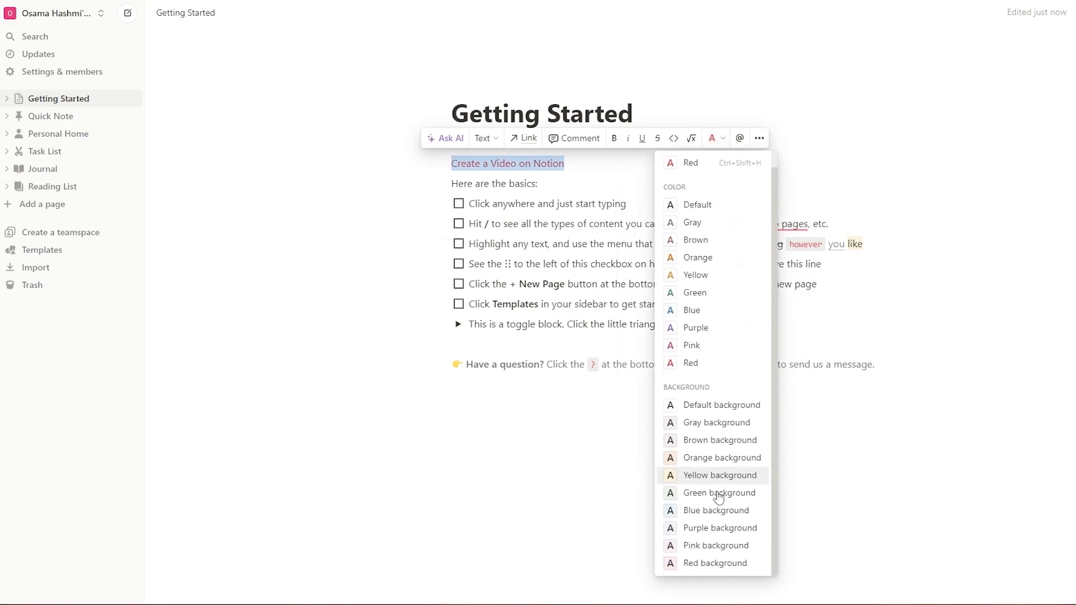
pyautogui.click(715, 563)
pyautogui.click(599, 178)
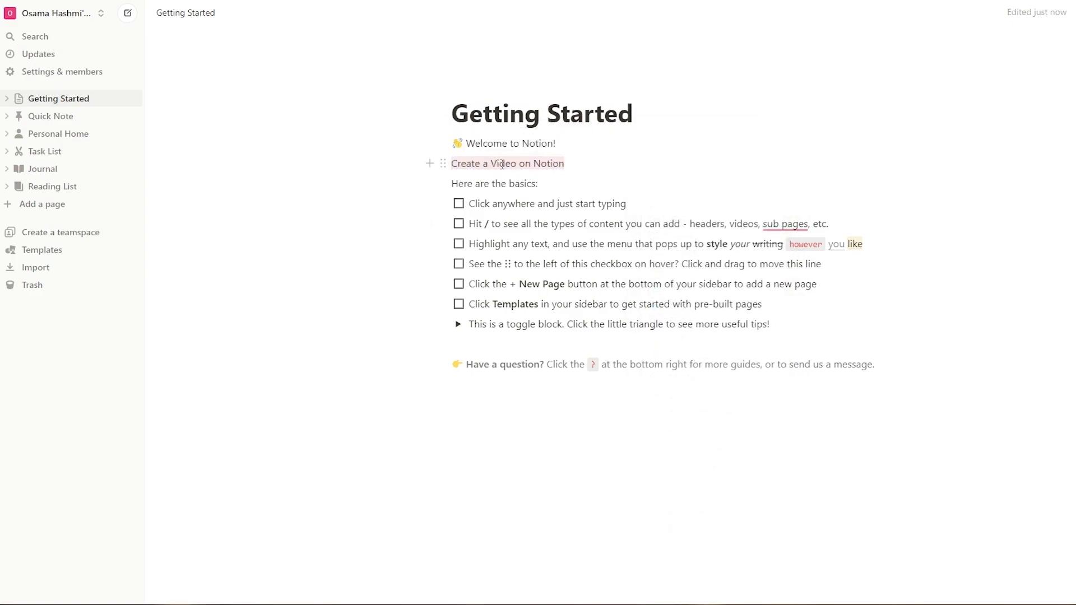
pyautogui.moveTo(452, 164); pyautogui.dragTo(566, 163)
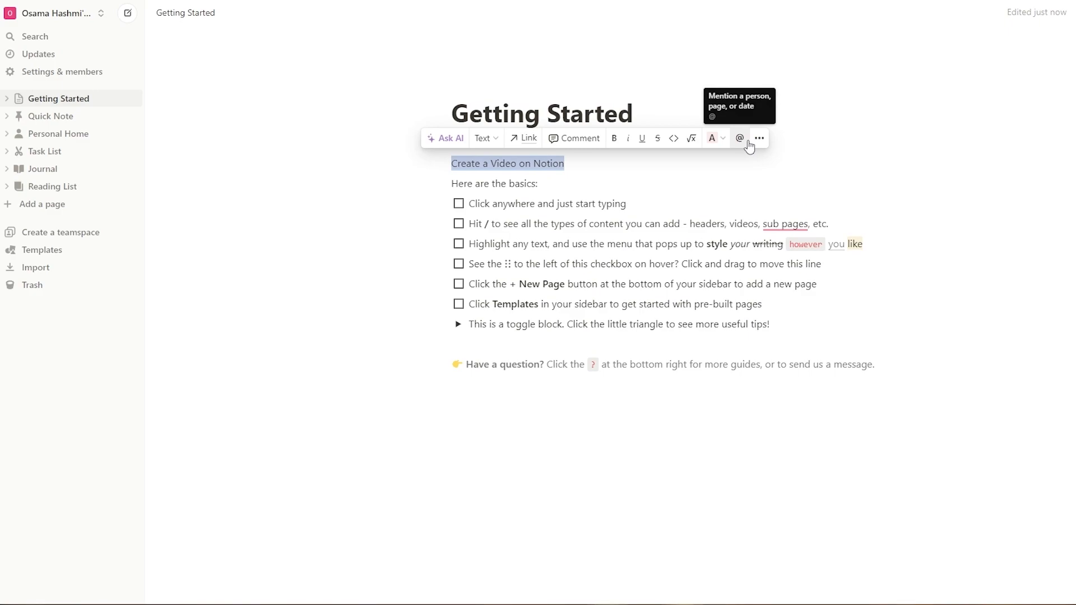
pyautogui.click(881, 147)
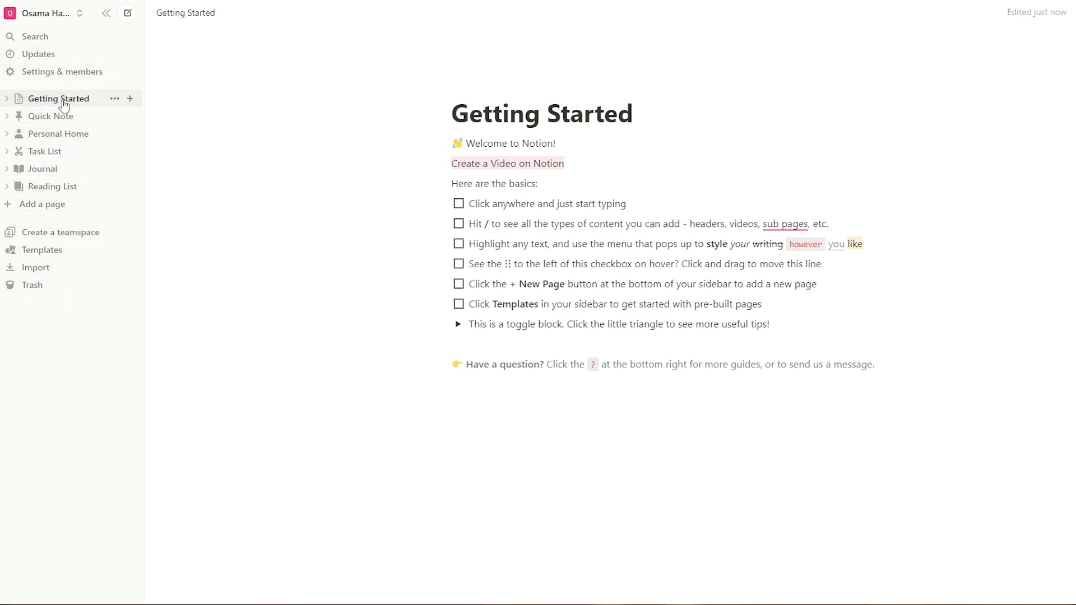
# Step: Look through the Quick Note, Personal Home, Task List, Journal and Reading List pages in turn
pyautogui.click(48, 121)
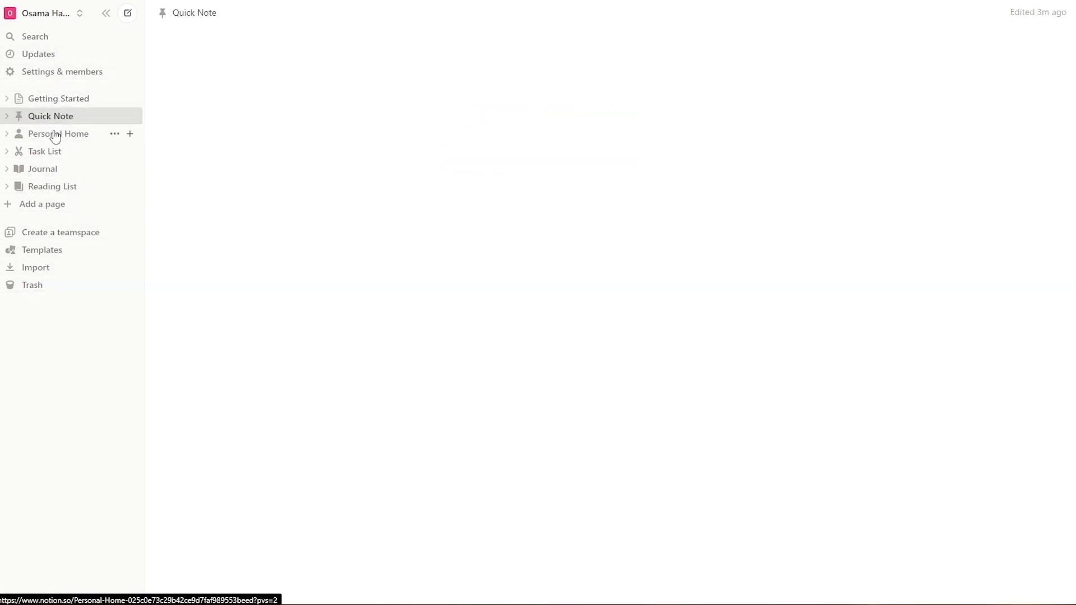
pyautogui.click(53, 135)
pyautogui.click(53, 152)
pyautogui.click(62, 170)
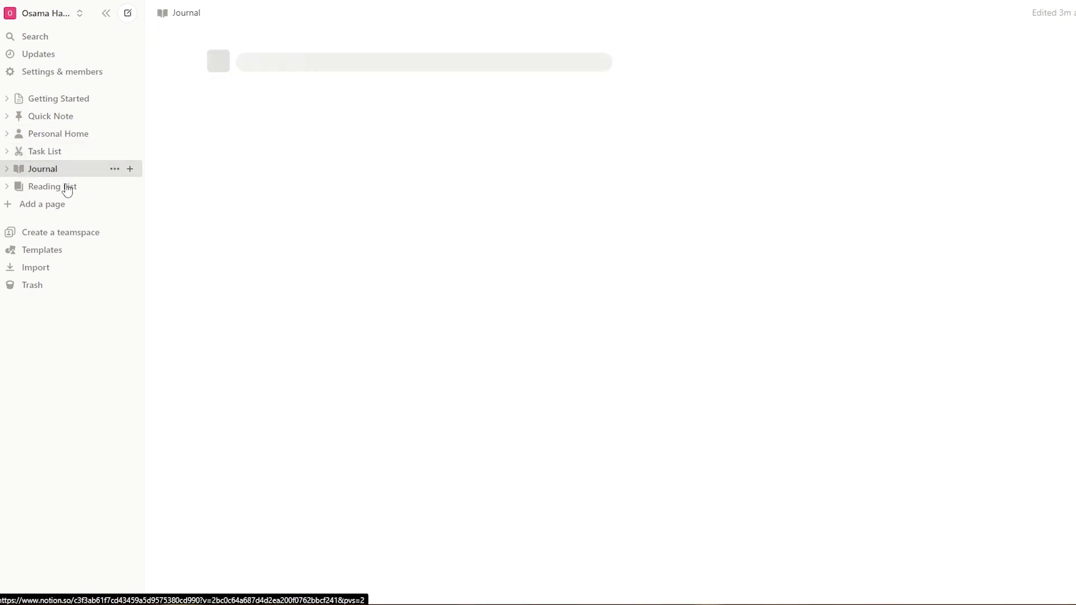
pyautogui.click(63, 187)
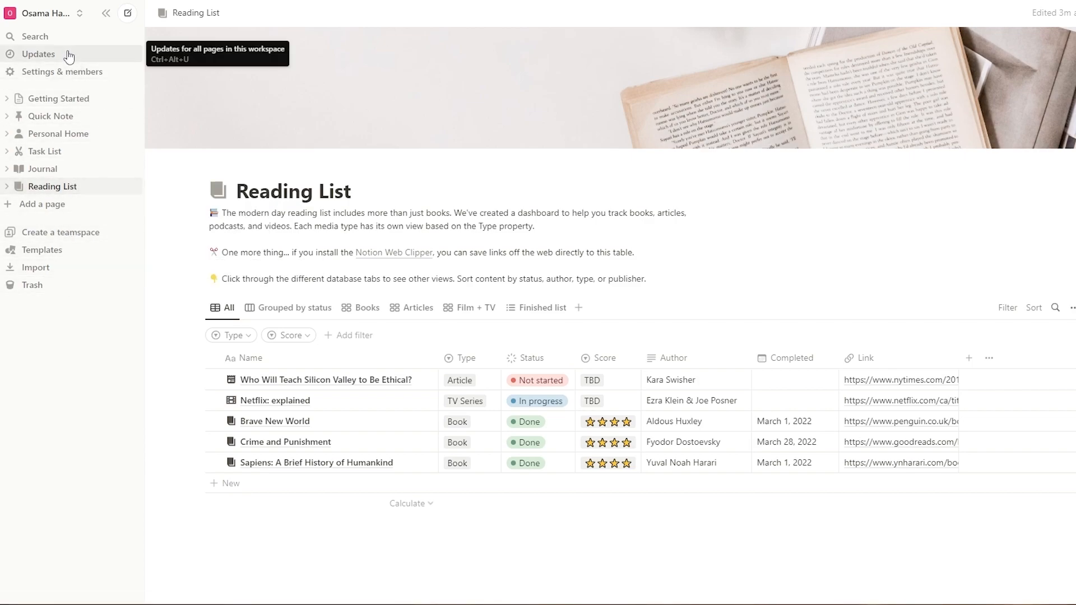
# Step: Return to the Getting Started page and view its page actions without applying any
pyautogui.click(68, 105)
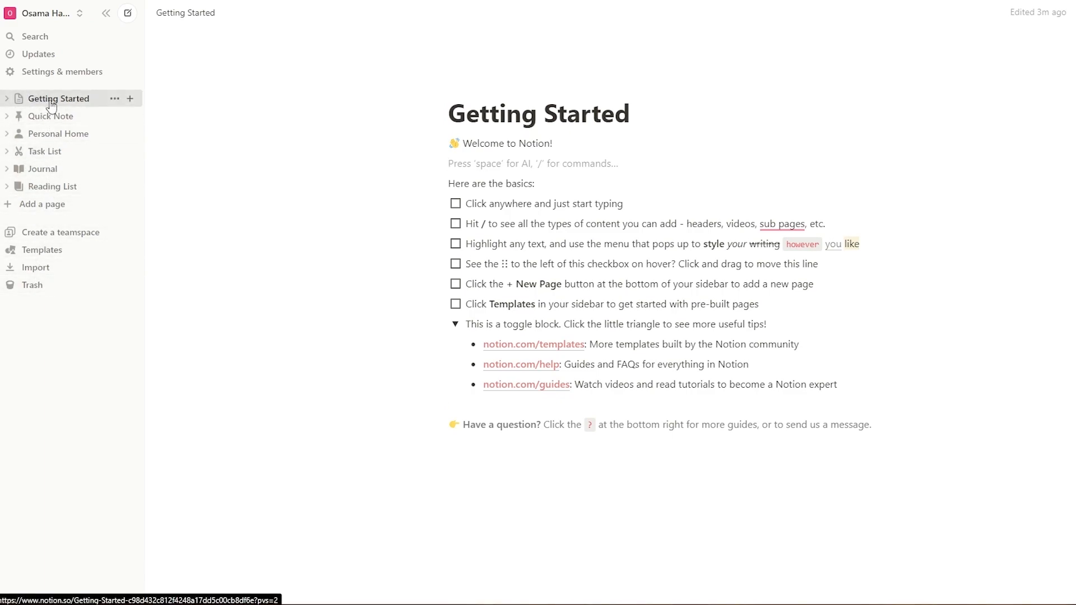
pyautogui.click(115, 99)
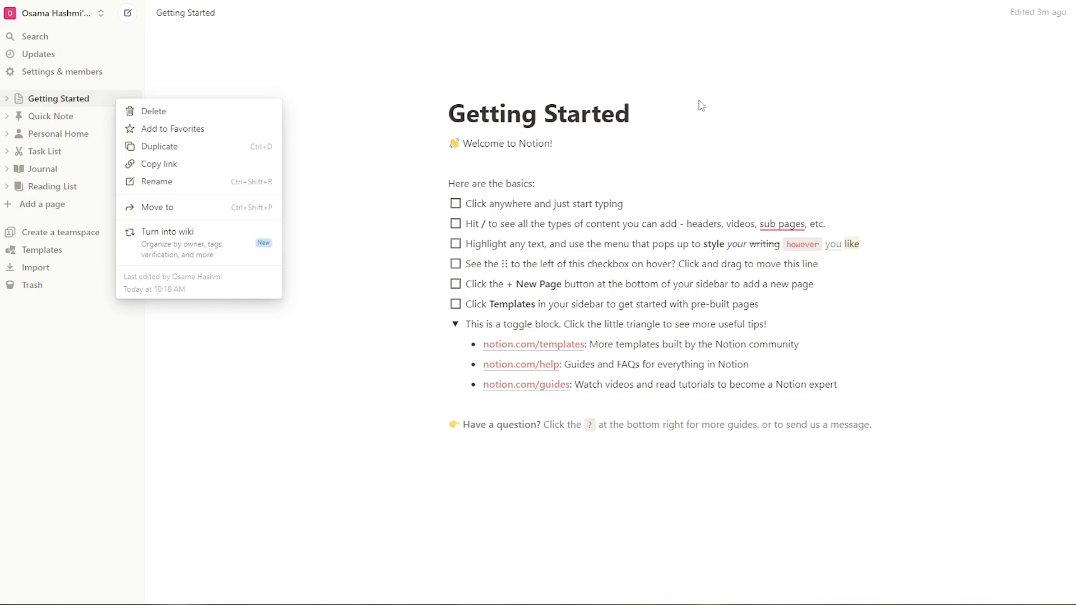
pyautogui.click(293, 402)
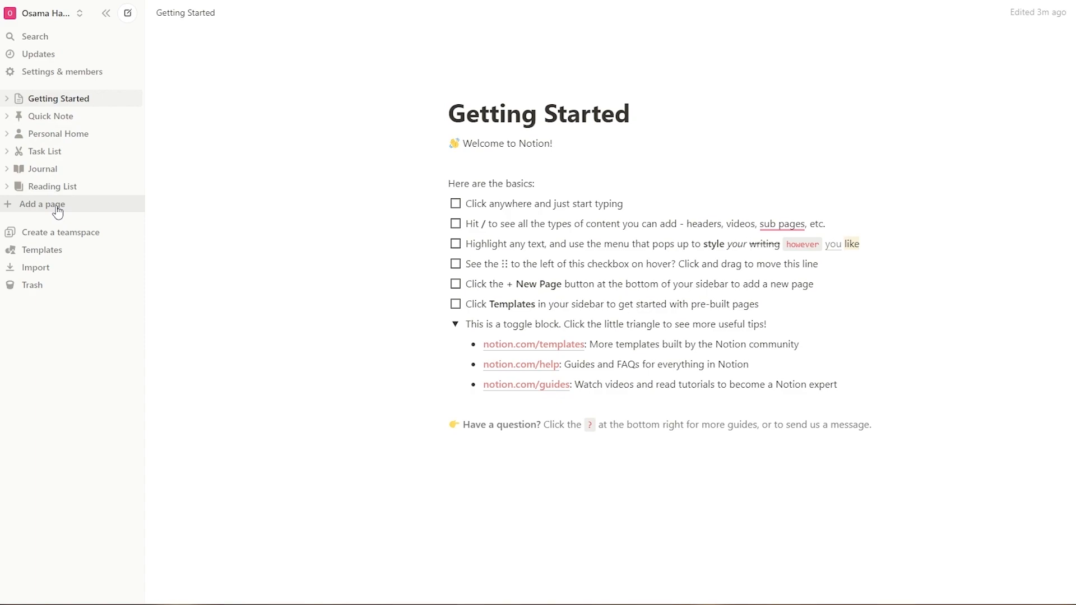
# Step: Expand and collapse Quick Note, Personal Home and Task List in the page tree to check their nested pages
pyautogui.click(7, 118)
pyautogui.click(7, 117)
pyautogui.click(8, 136)
pyautogui.click(8, 137)
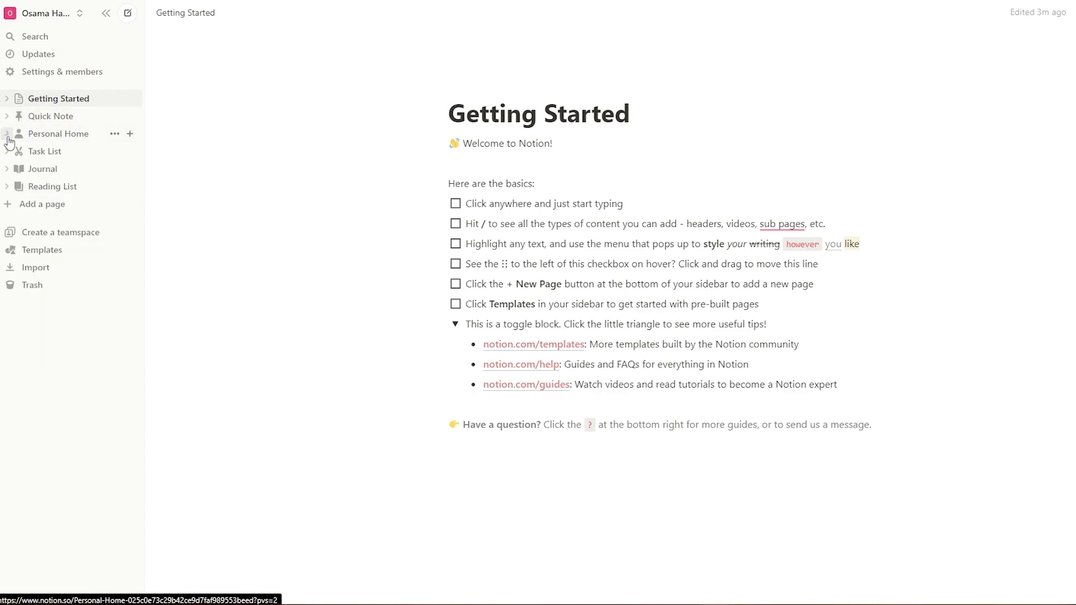
pyautogui.click(8, 151)
pyautogui.click(7, 150)
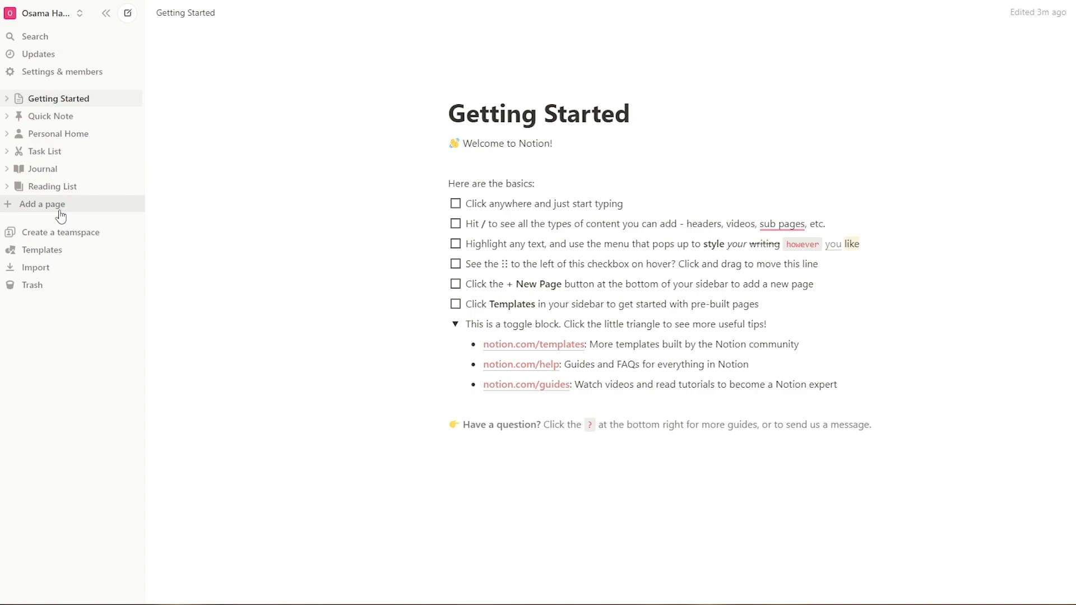
# Step: Open the template gallery, preview Projects & tasks and Projects, tasks & sprints, and expand the Suggested templates
pyautogui.click(42, 249)
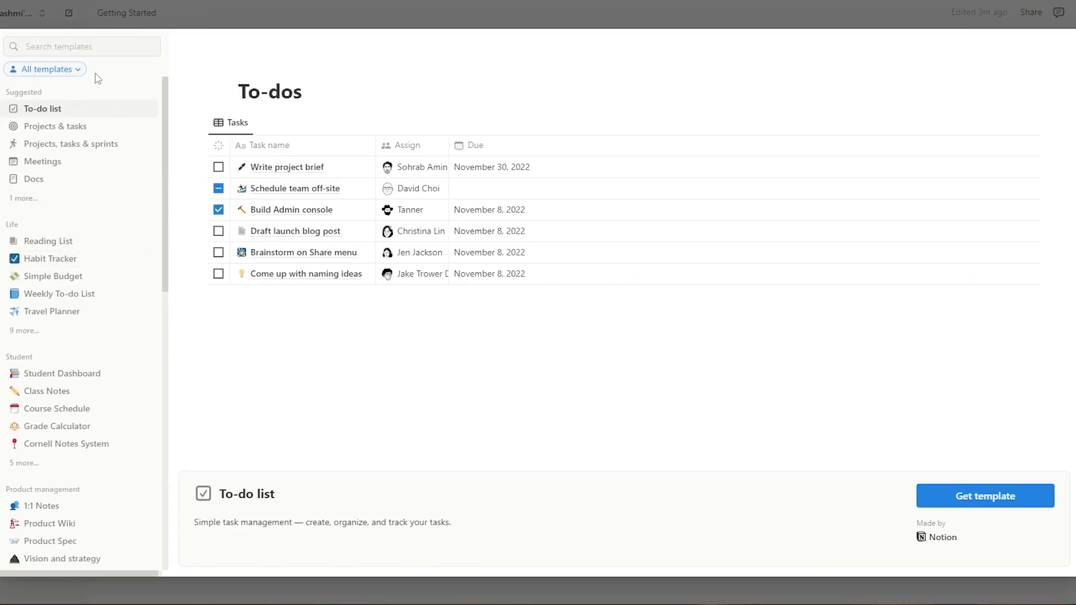
pyautogui.scroll(-5, 88, 455)
pyautogui.scroll(5, 86, 455)
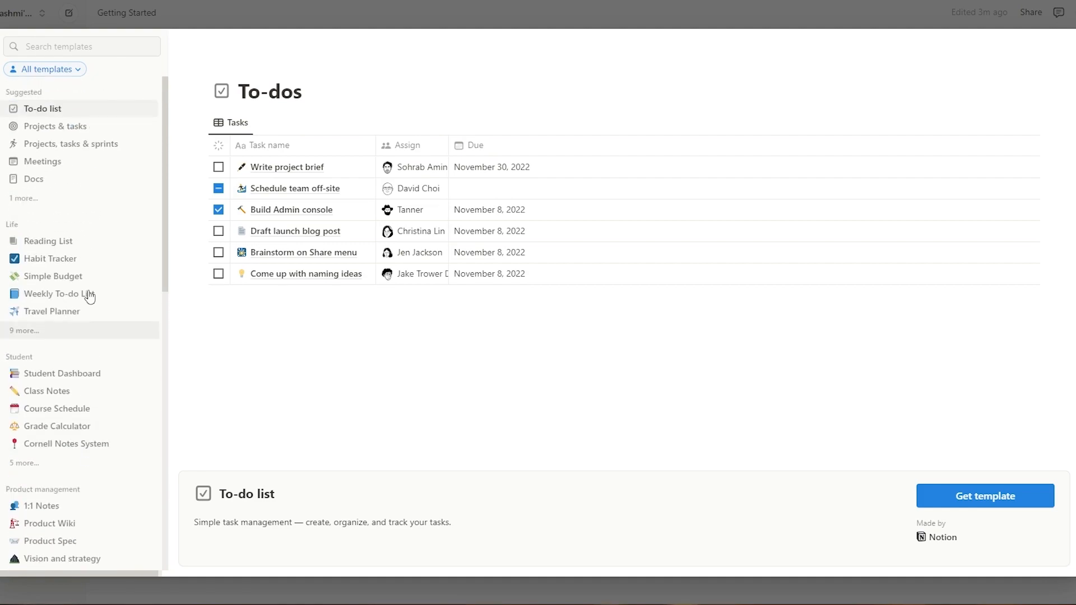
pyautogui.click(82, 140)
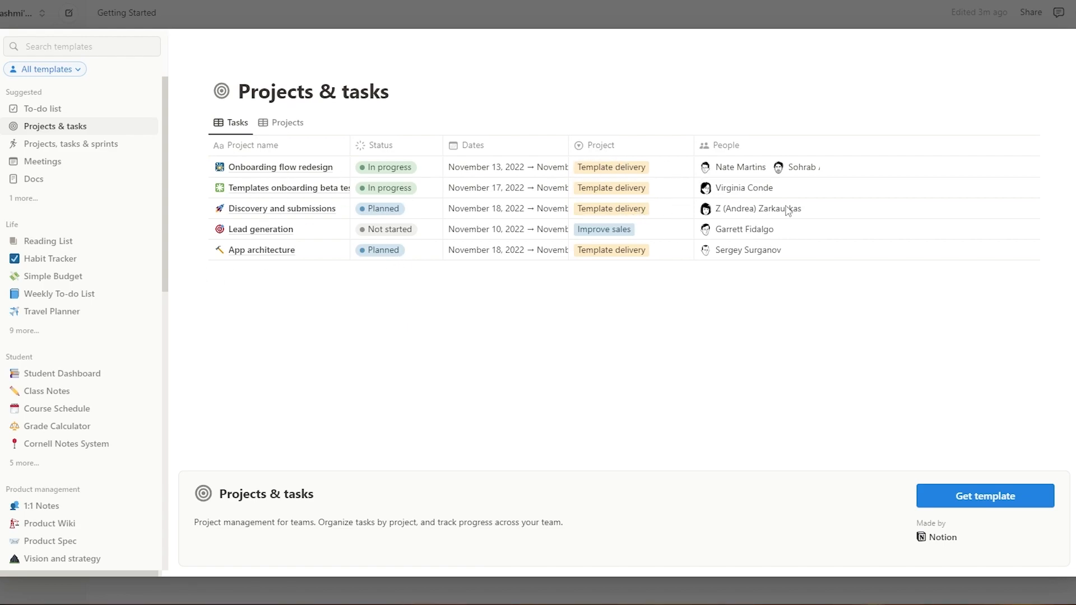
pyautogui.click(61, 147)
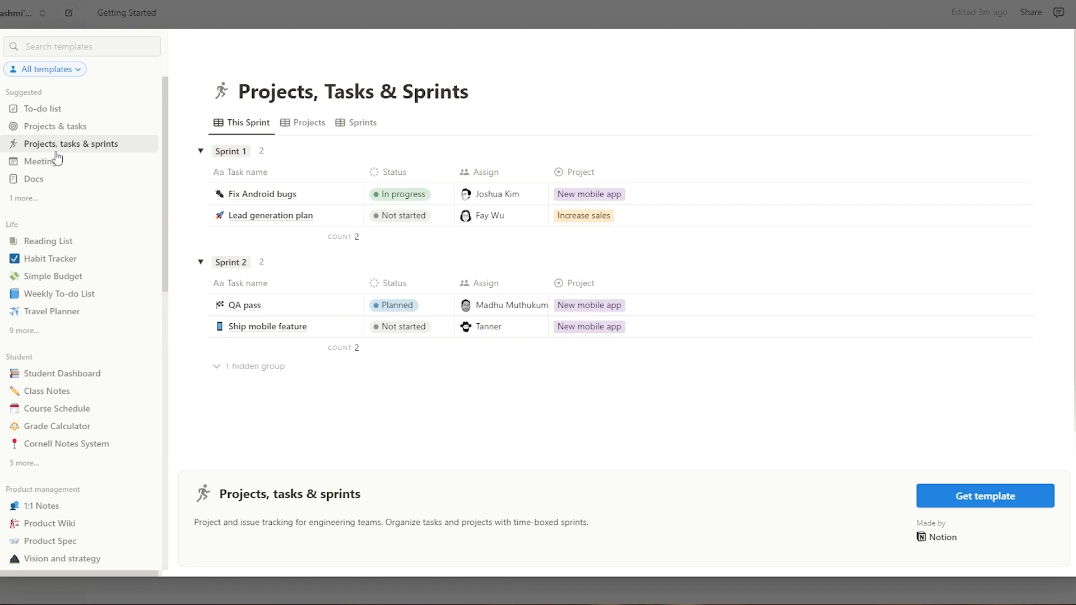
pyautogui.click(56, 198)
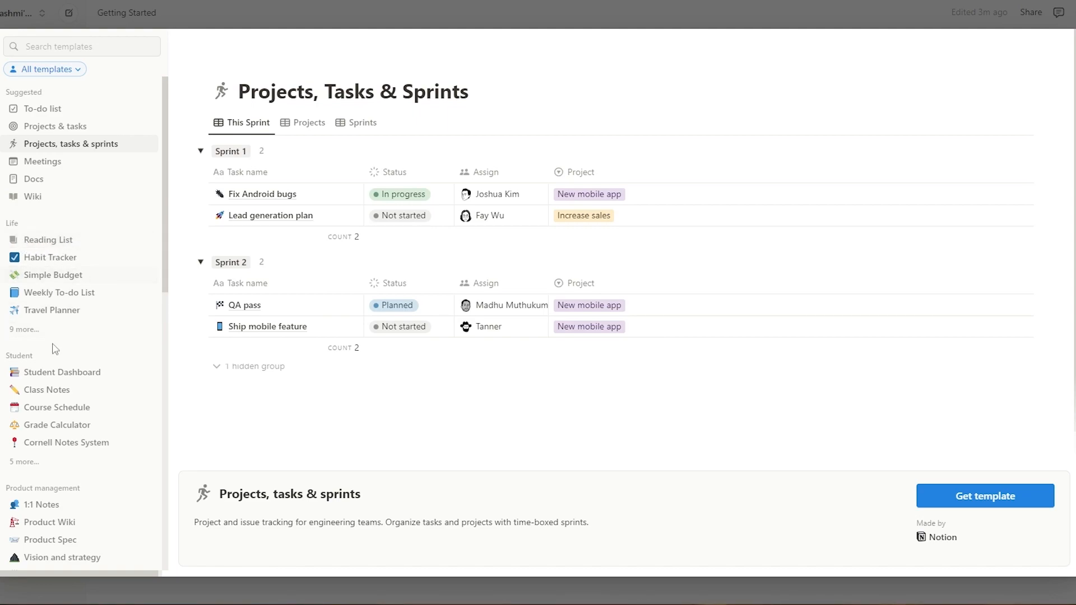
# Step: Browse the template categories from Life and Student through Design, Marketing and Sales to Support
pyautogui.scroll(-5, 29, 232)
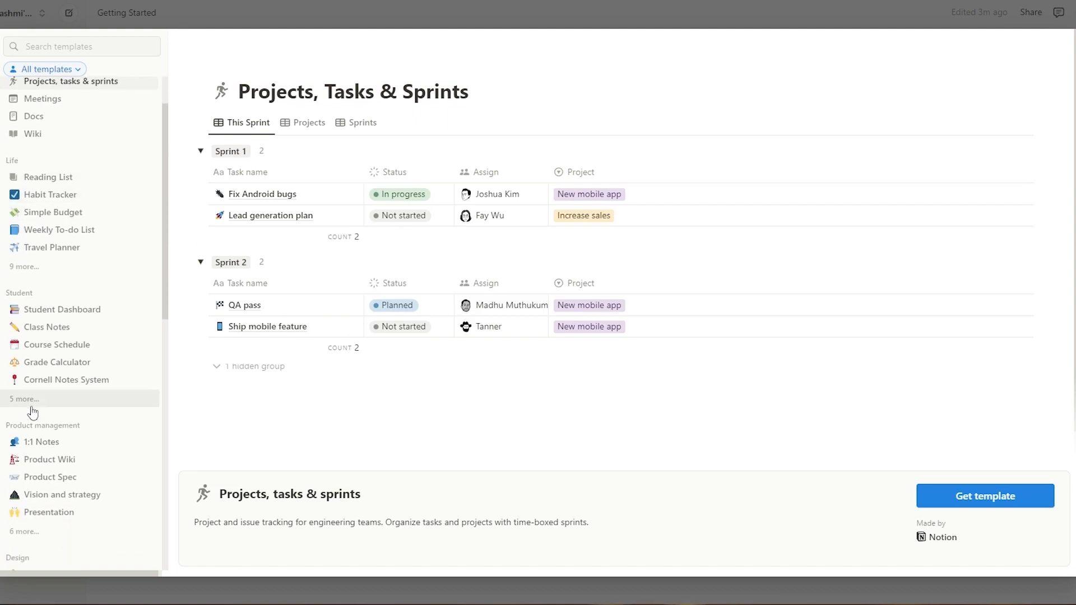
pyautogui.scroll(-1, 33, 392)
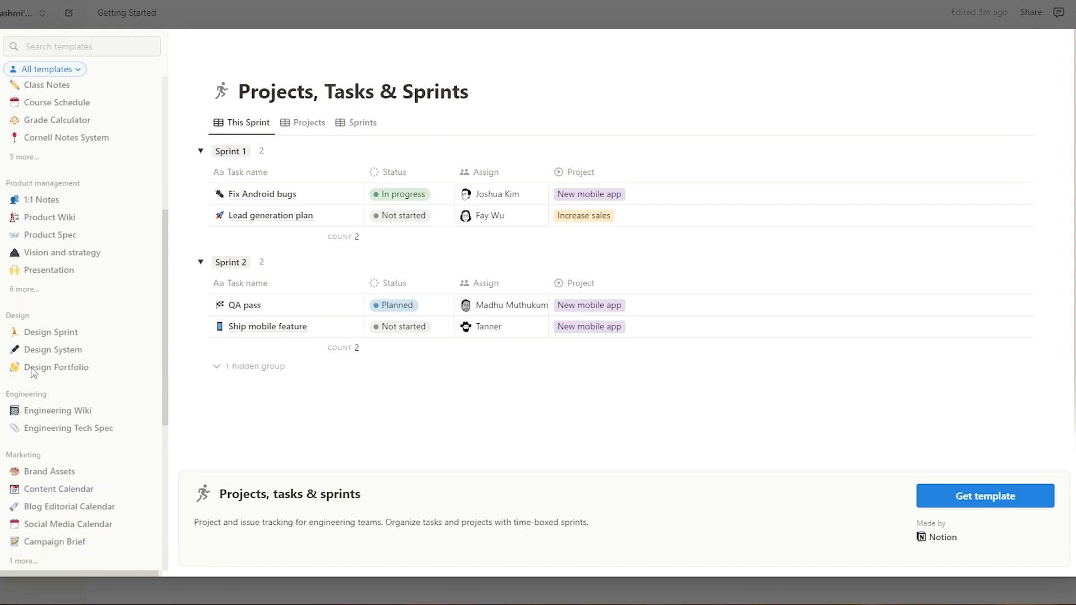
pyautogui.scroll(-5, 33, 398)
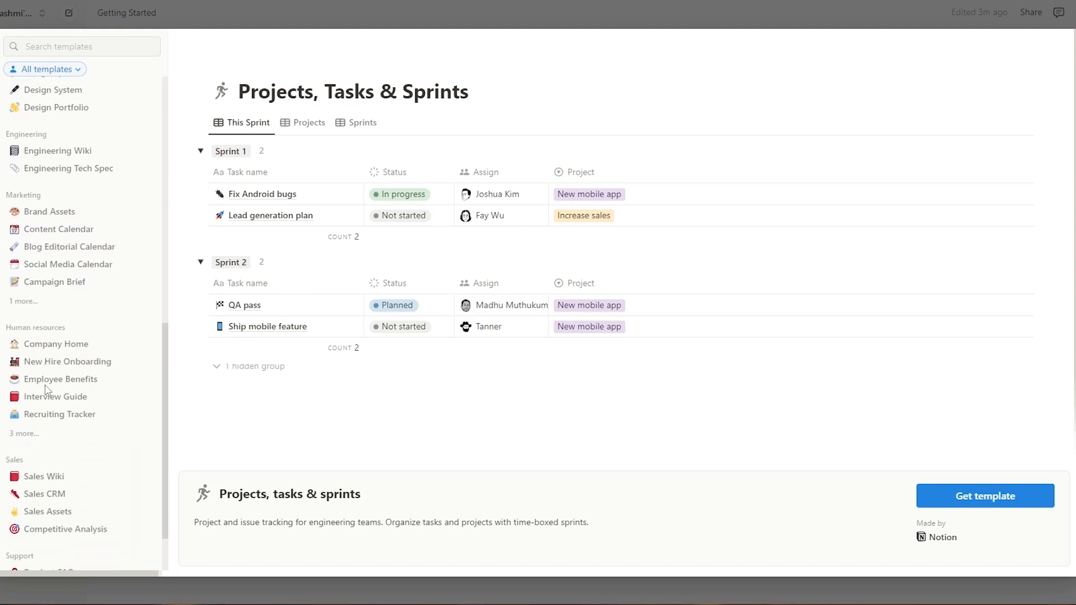
pyautogui.scroll(-1, 67, 381)
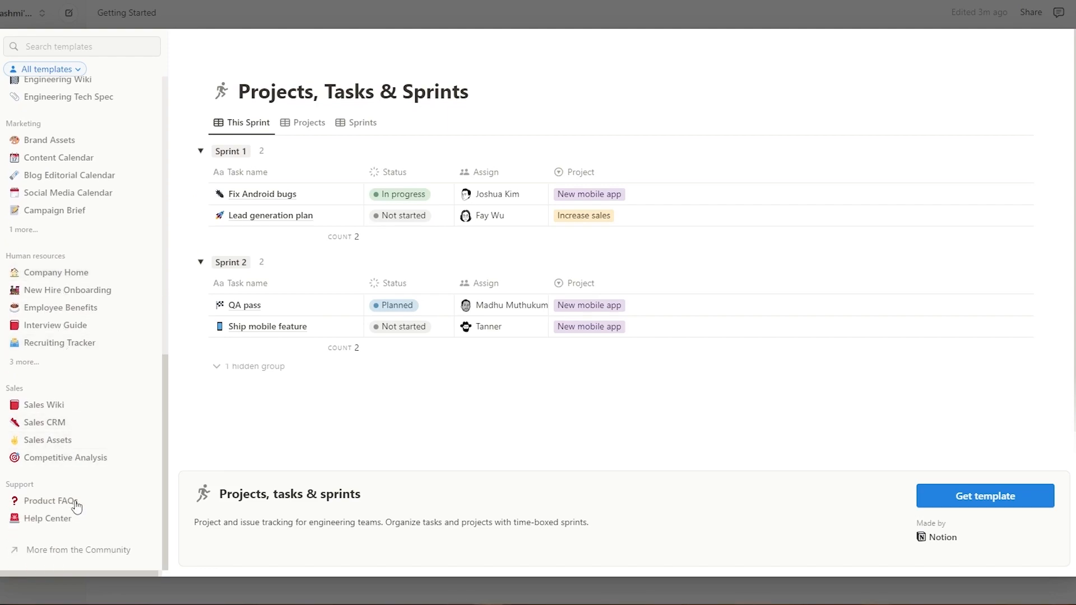
pyautogui.scroll(10, 67, 496)
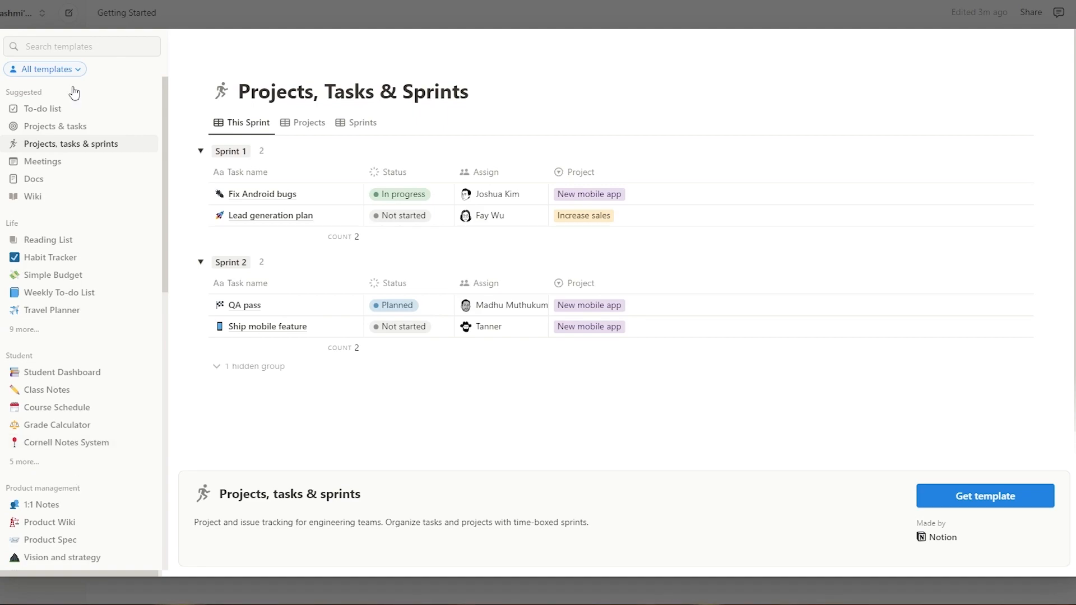
# Step: Preview the To-do list, Projects & tasks, Meetings and Docs templates and close the template gallery
pyautogui.click(60, 110)
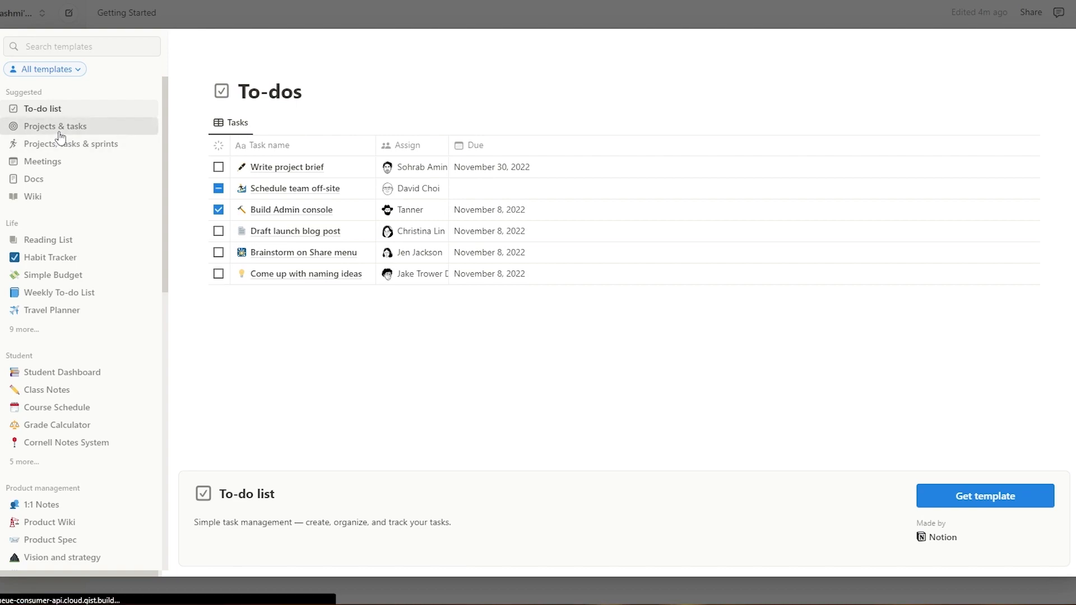
pyautogui.click(60, 132)
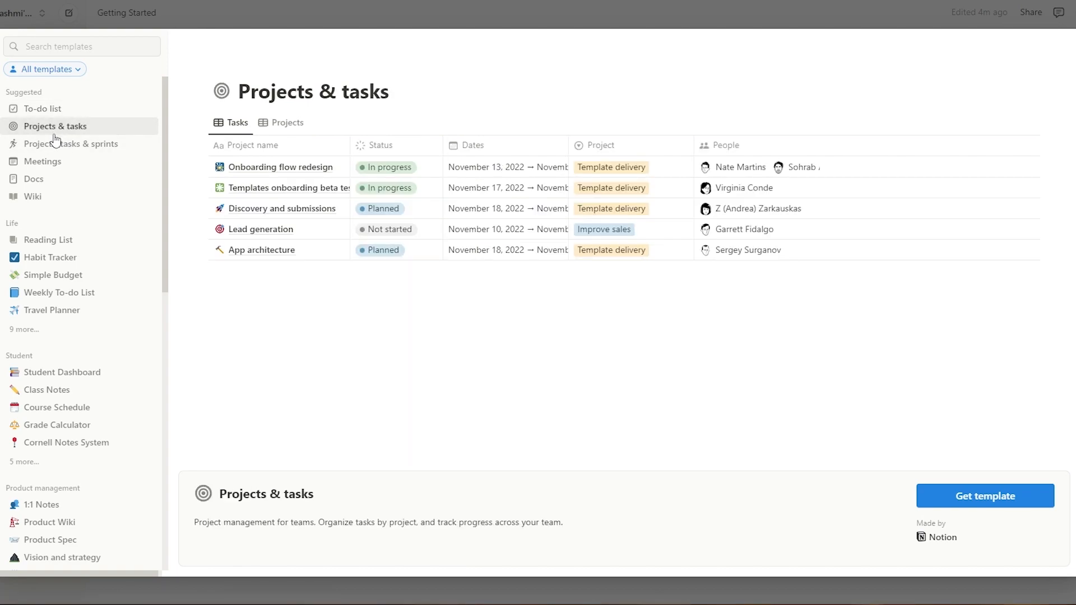
pyautogui.click(82, 163)
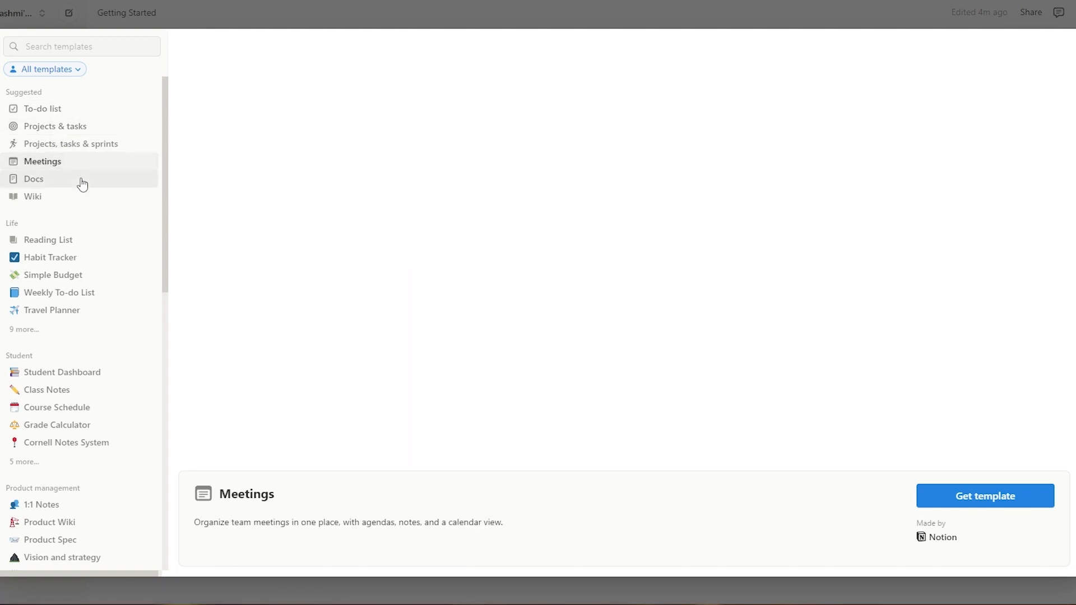
pyautogui.click(75, 185)
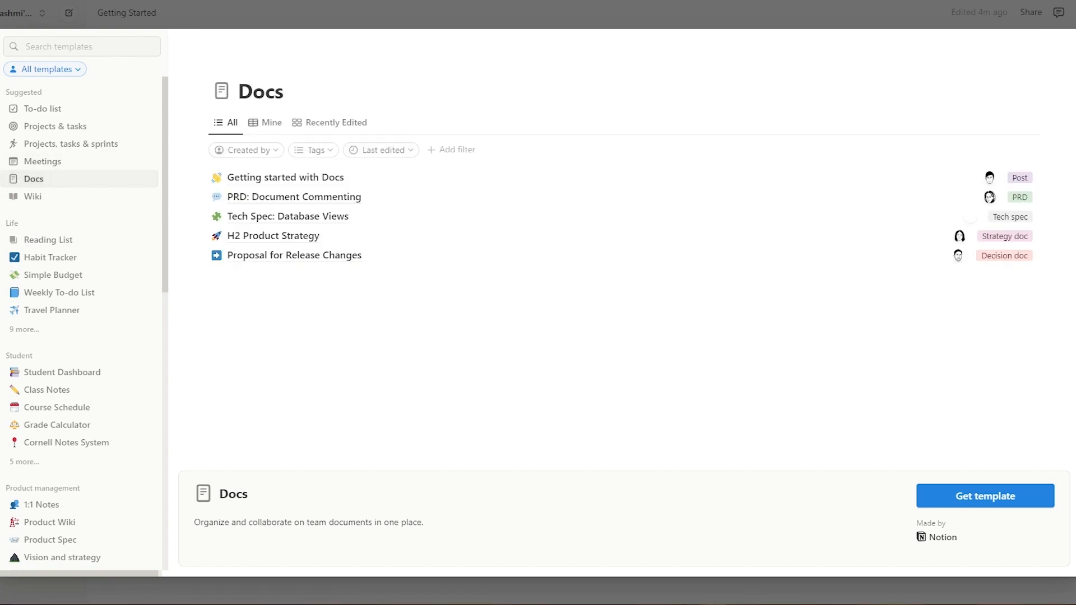
pyautogui.click(1, 186)
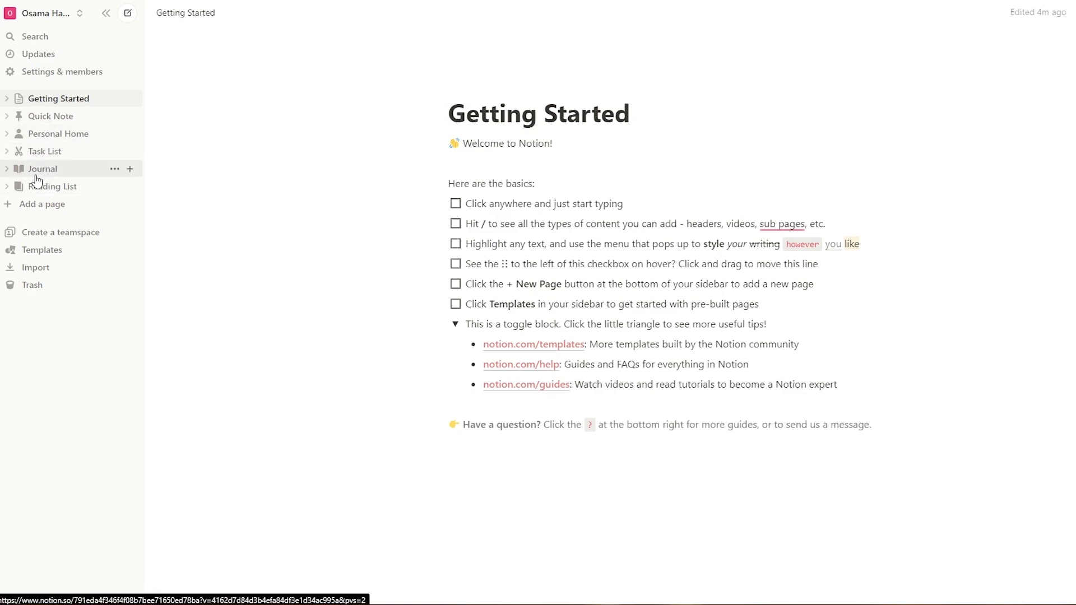
# Step: Open the Movie List page under Personal Home and delete the sample movie bookmarks from Want to Watch and Watched
pyautogui.click(7, 134)
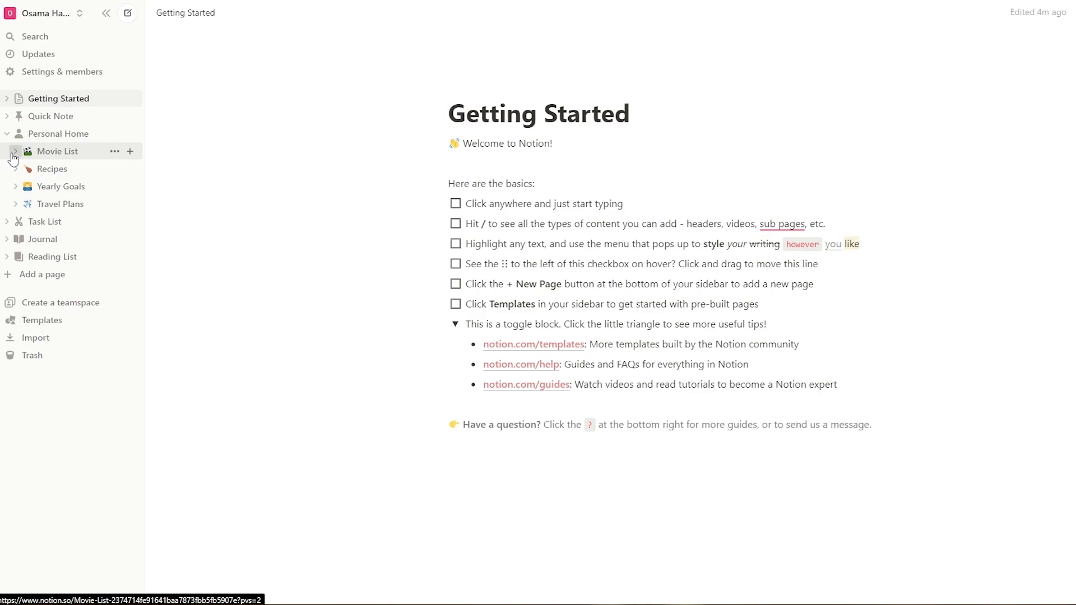
pyautogui.click(31, 154)
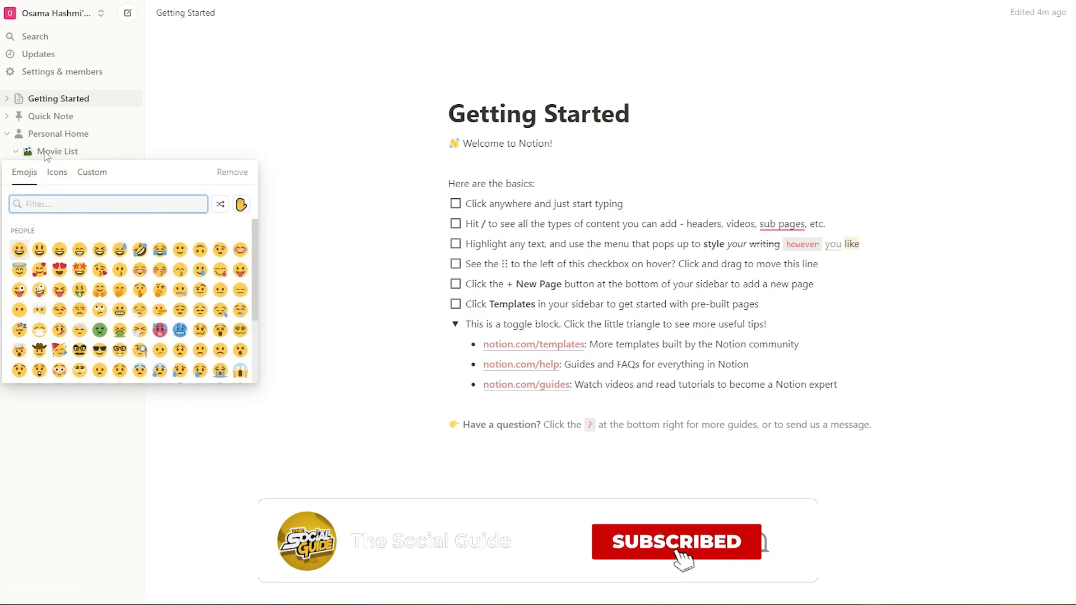
pyautogui.click(56, 156)
pyautogui.click(57, 159)
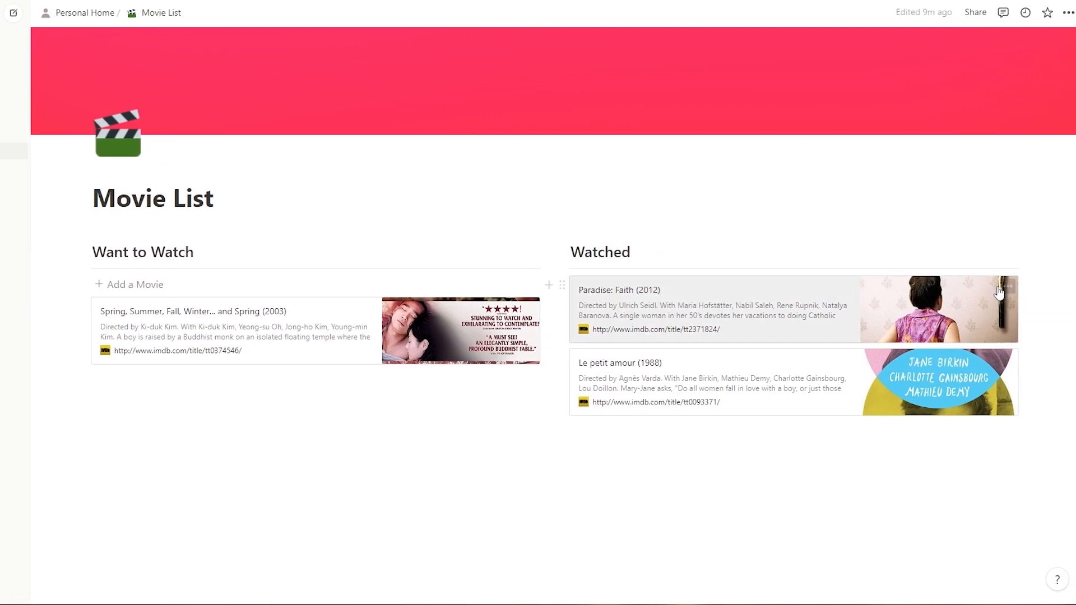
pyautogui.click(1003, 289)
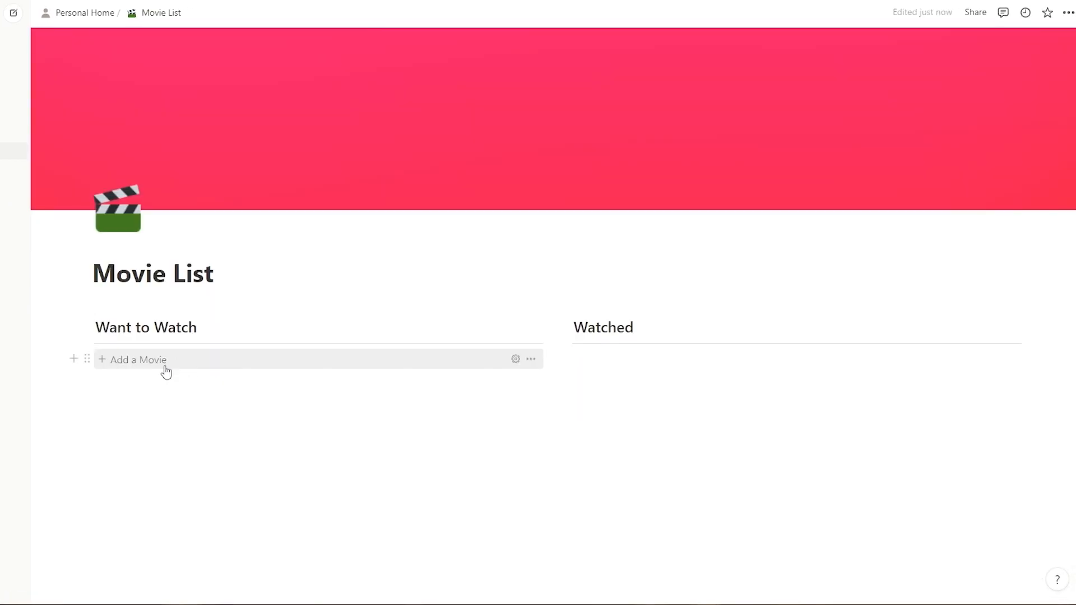
# Step: Add a blank web bookmark under Want to Watch, clearing the pasted movie titles from its link field
pyautogui.click(165, 369)
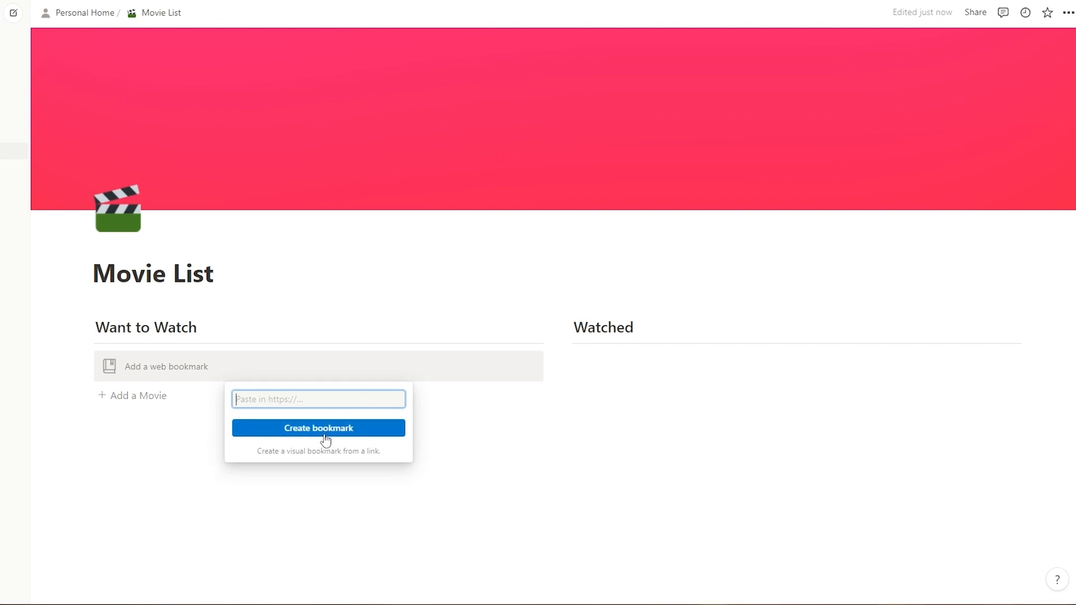
pyautogui.hotkey('ctrl', 'v')
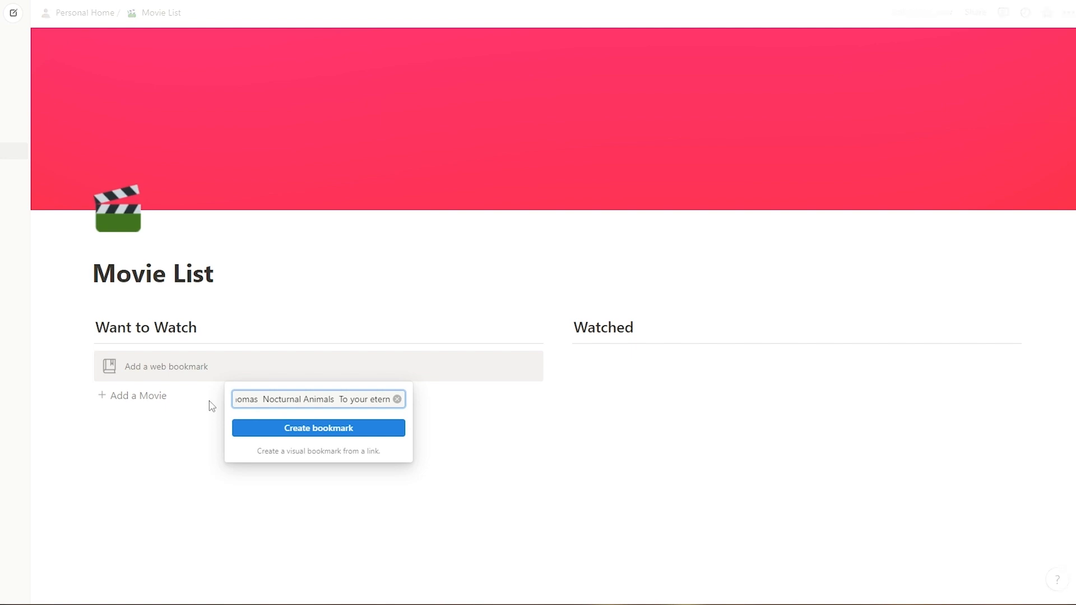
pyautogui.hotkey('ctrl', 'a')
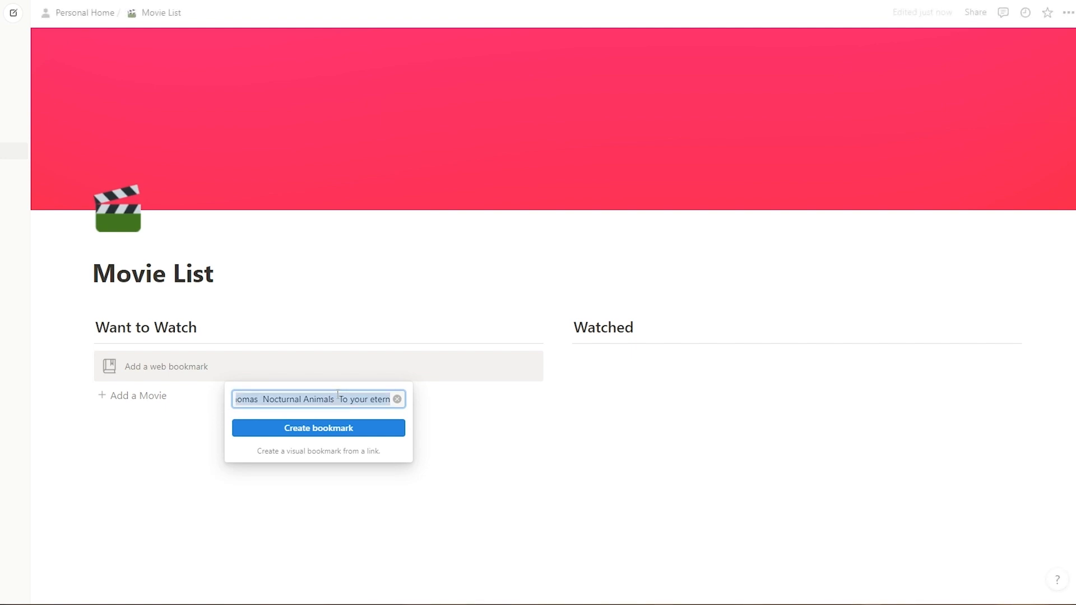
pyautogui.press('BackSpace')
pyautogui.click(88, 418)
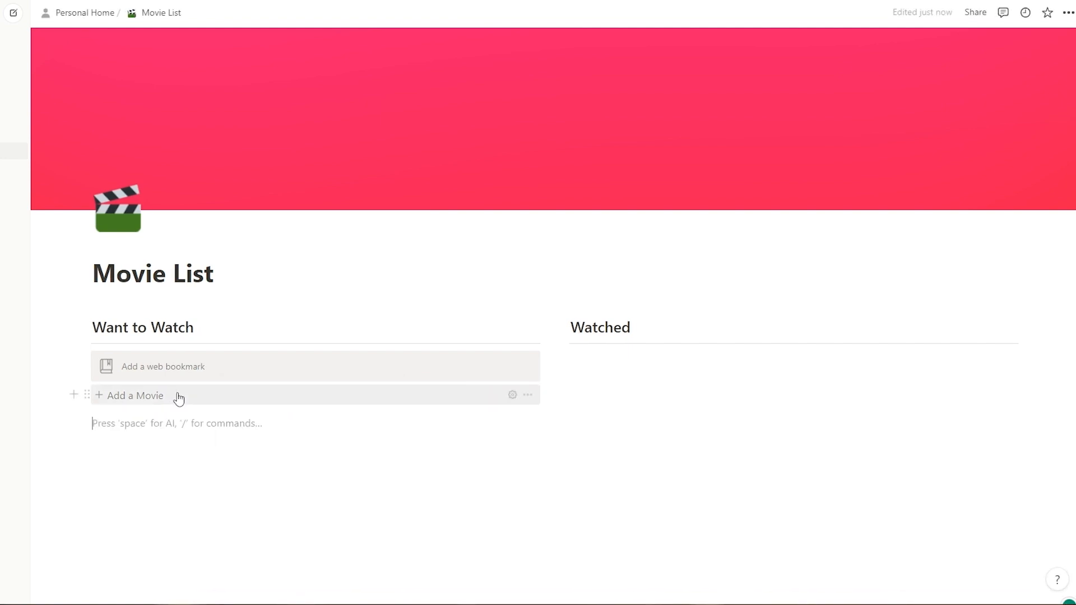
# Step: Add two more blank web bookmarks under Want to Watch and open the first bookmark's link field without entering a link
pyautogui.click(146, 396)
pyautogui.click(161, 441)
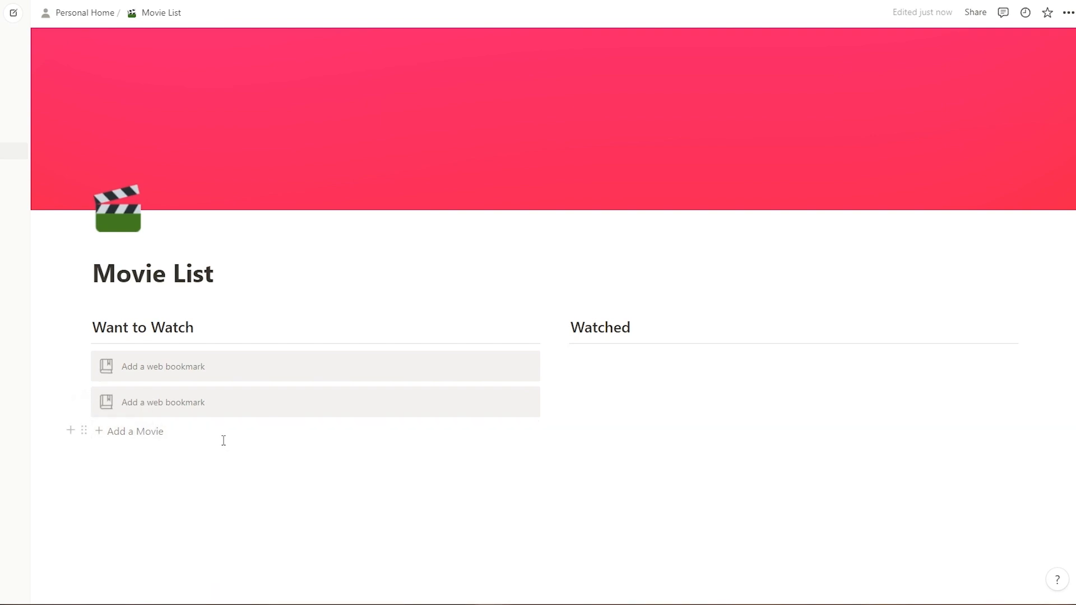
pyautogui.click(180, 436)
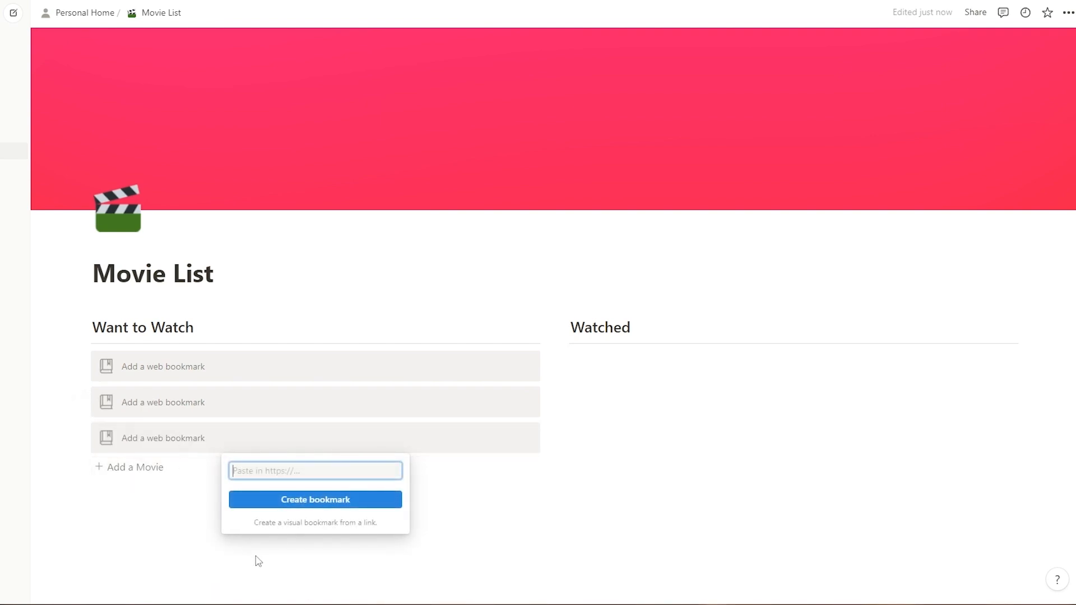
pyautogui.click(157, 365)
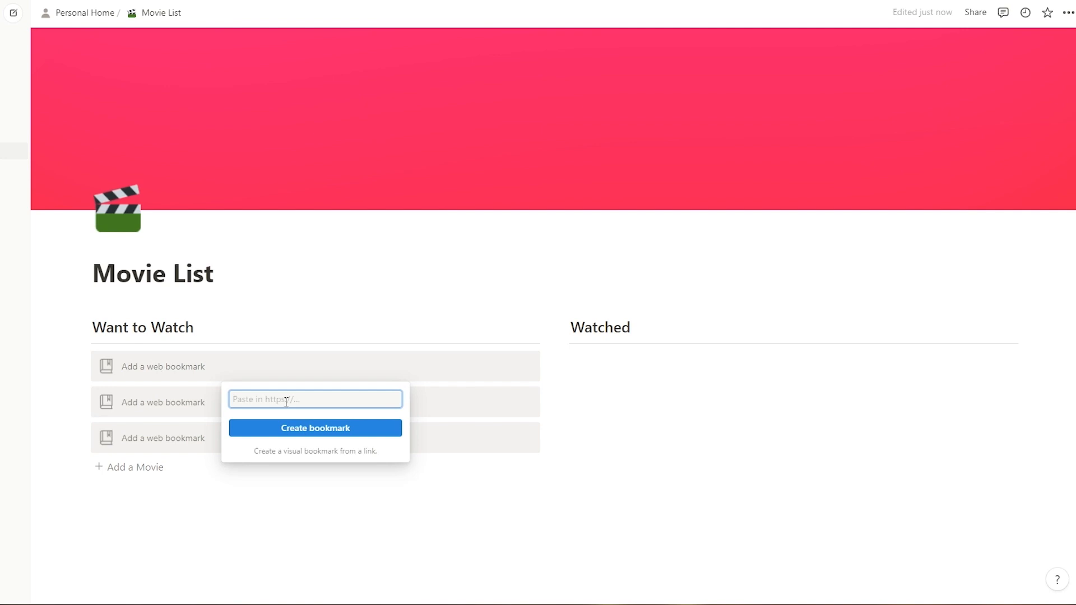
pyautogui.click(158, 504)
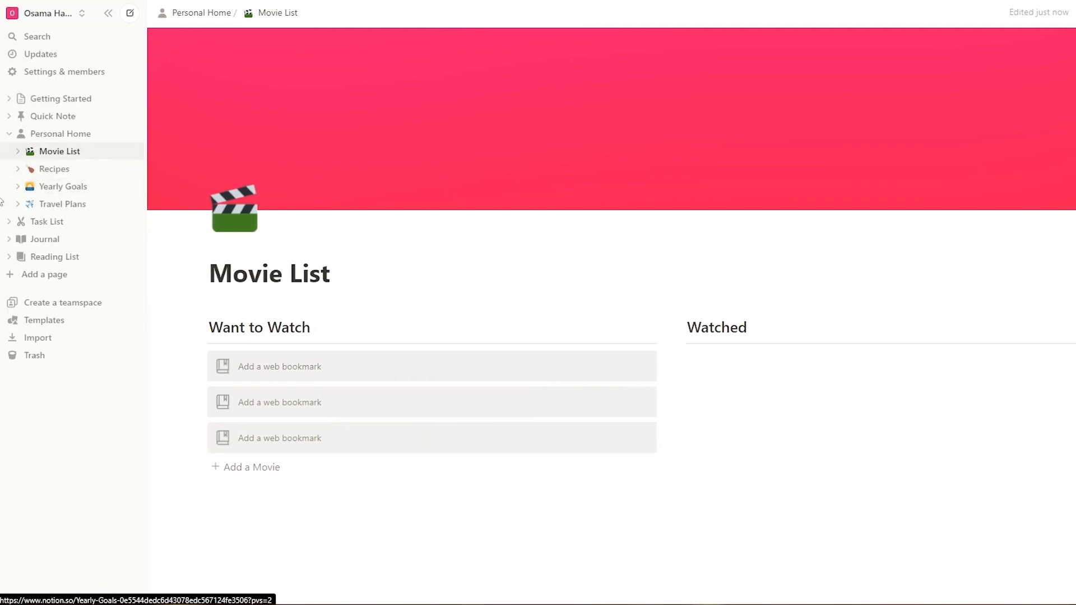
# Step: Open the Yearly Goals page and replace the yoga goal with "Earn at least 100,000$"
pyautogui.click(45, 194)
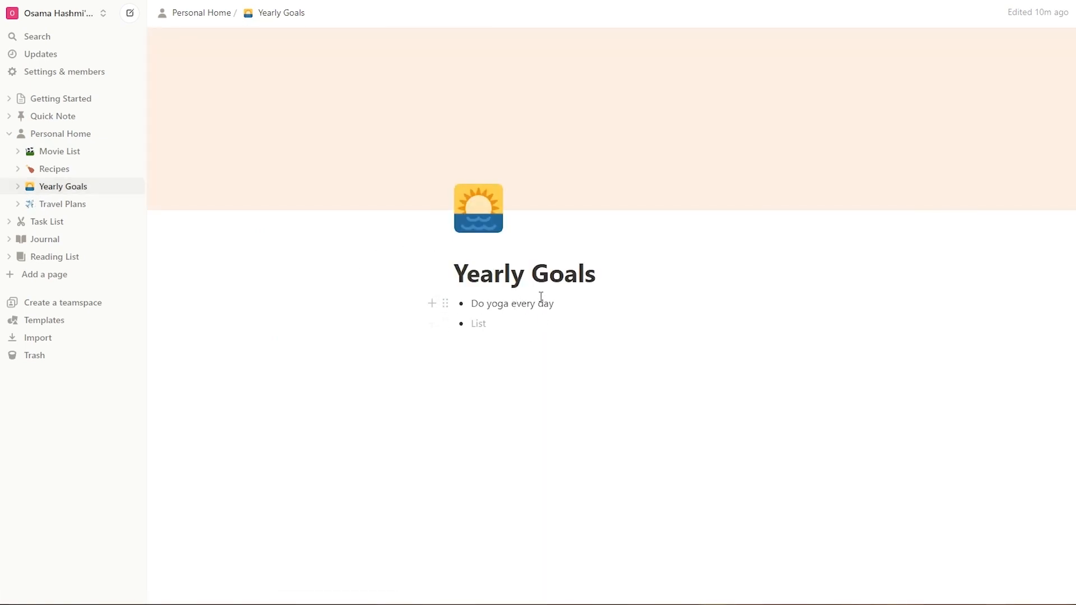
pyautogui.moveTo(514, 308); pyautogui.dragTo(447, 305)
pyautogui.write('Earn at least 100,000$')
pyautogui.click(523, 319)
pyautogui.click(600, 307)
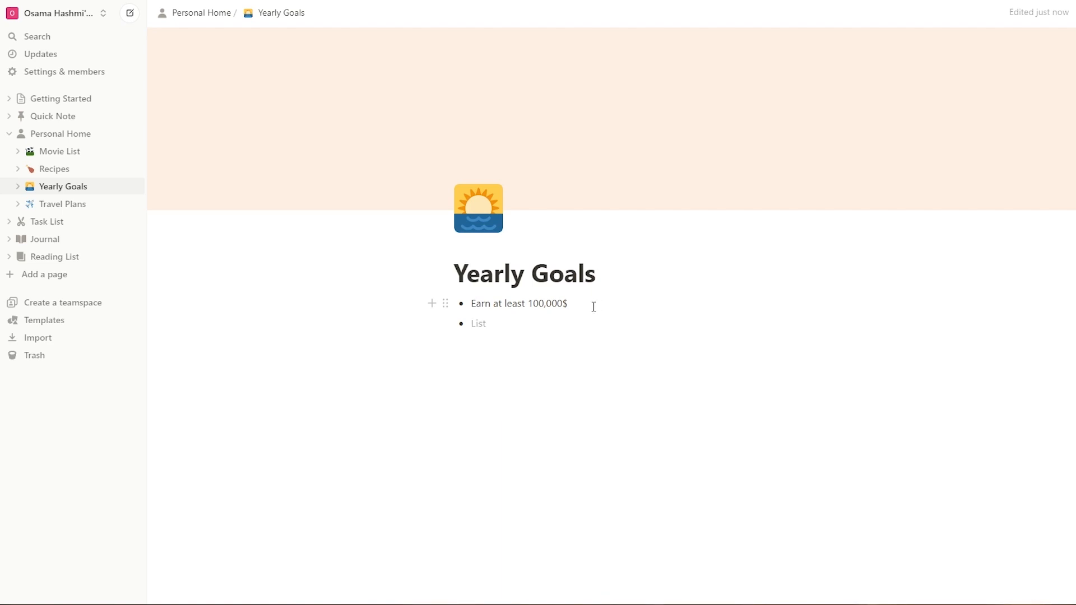
# Step: Collapse Personal Home, then add a new Tasks page with the ready-made task board and show its All Tasks view
pyautogui.click(9, 134)
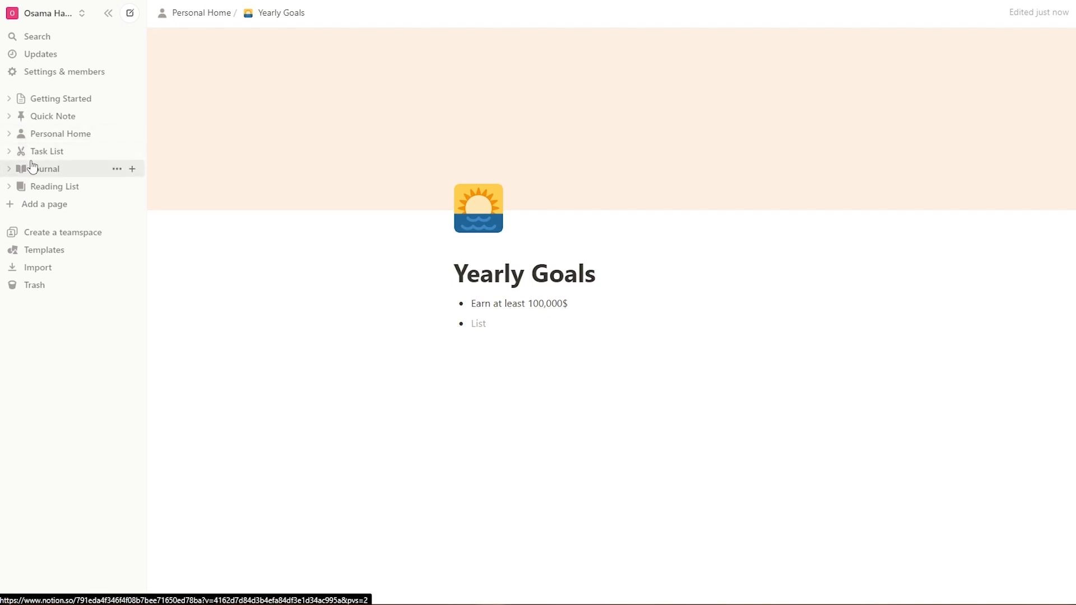
pyautogui.click(58, 205)
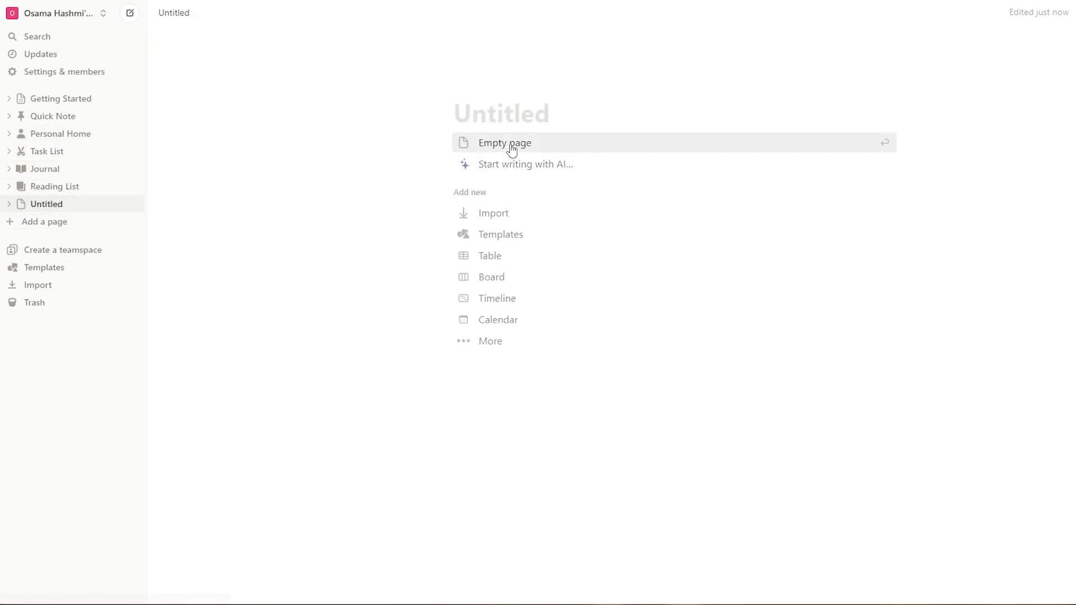
pyautogui.click(493, 276)
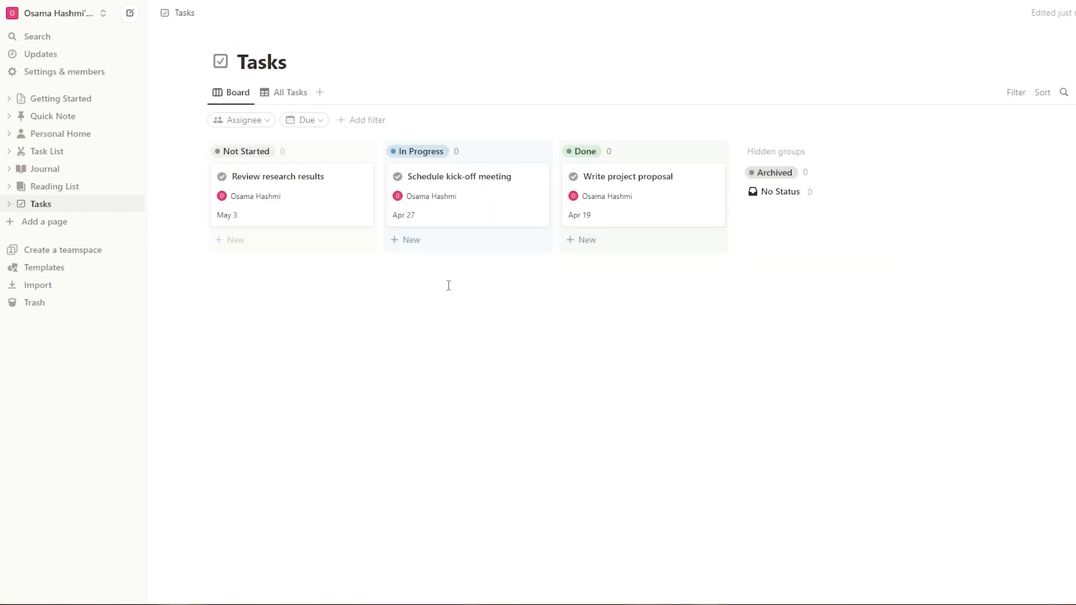
pyautogui.click(282, 92)
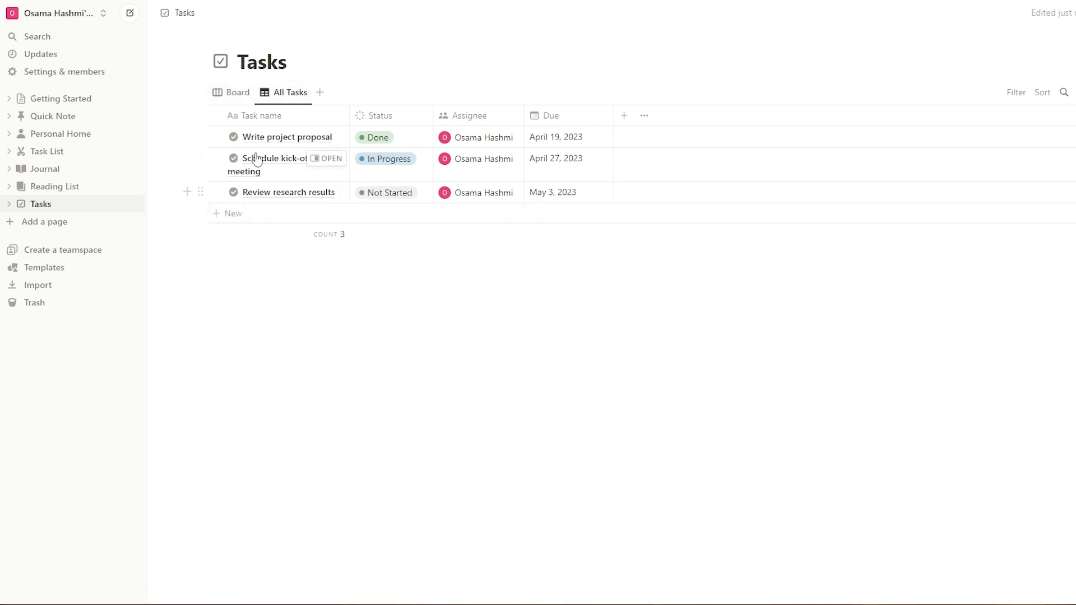
# Step: Rename the "Write project proposal" task as "Create 2 Videos"
pyautogui.click(265, 138)
pyautogui.moveTo(326, 137); pyautogui.dragTo(219, 148)
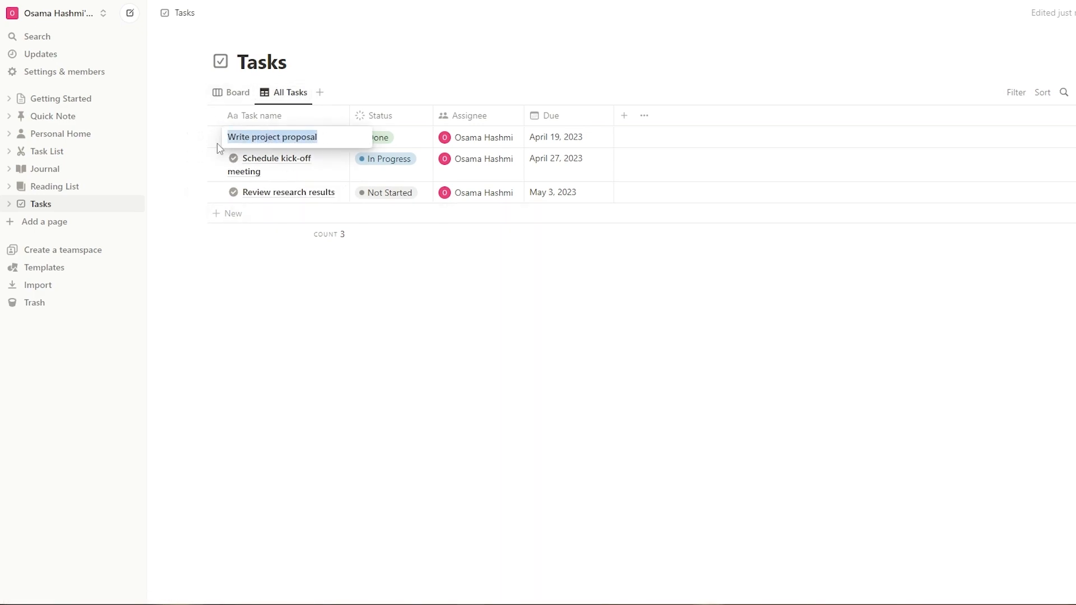
pyautogui.write('Create')
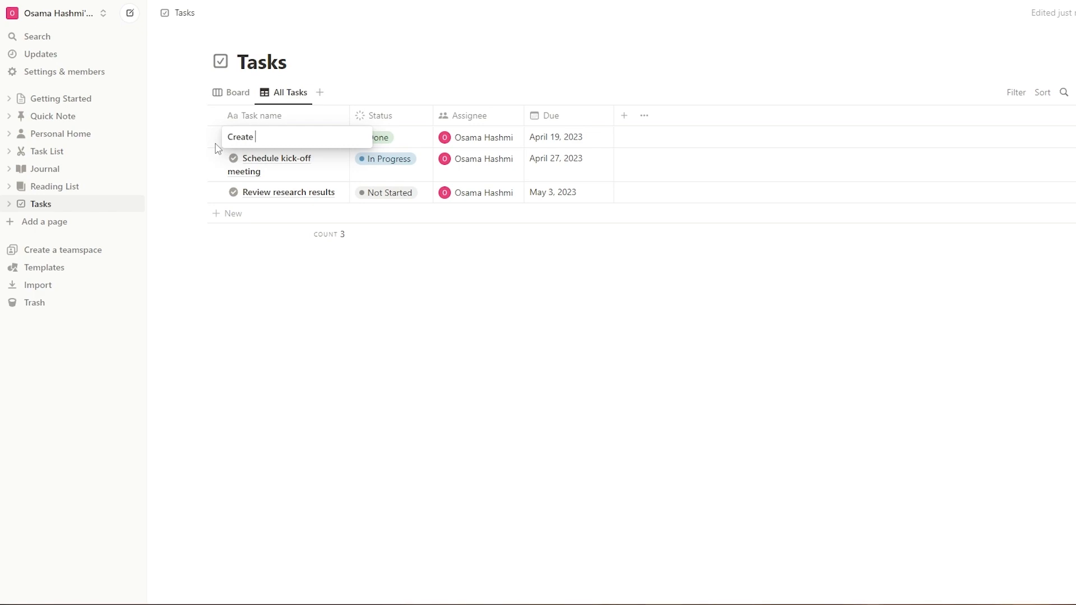
pyautogui.write('2 Videos')
pyautogui.press('Return')
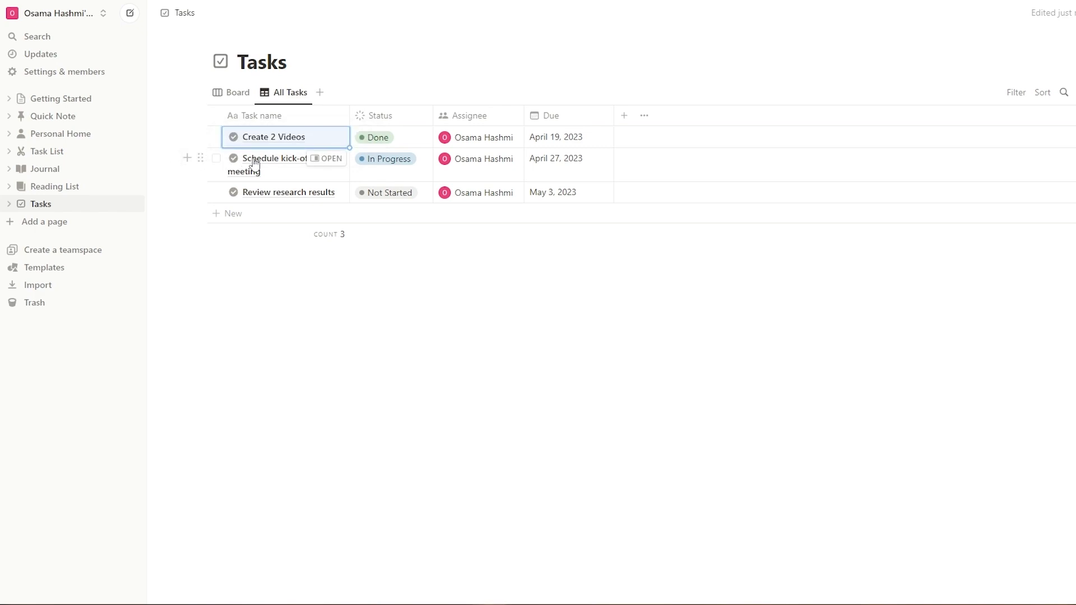
# Step: Rename the kick-off meeting task as "Do 3 biddings on Upwork" and the research results task as "Check Out Fiverr"
pyautogui.click(258, 158)
pyautogui.moveTo(358, 163); pyautogui.dragTo(222, 166)
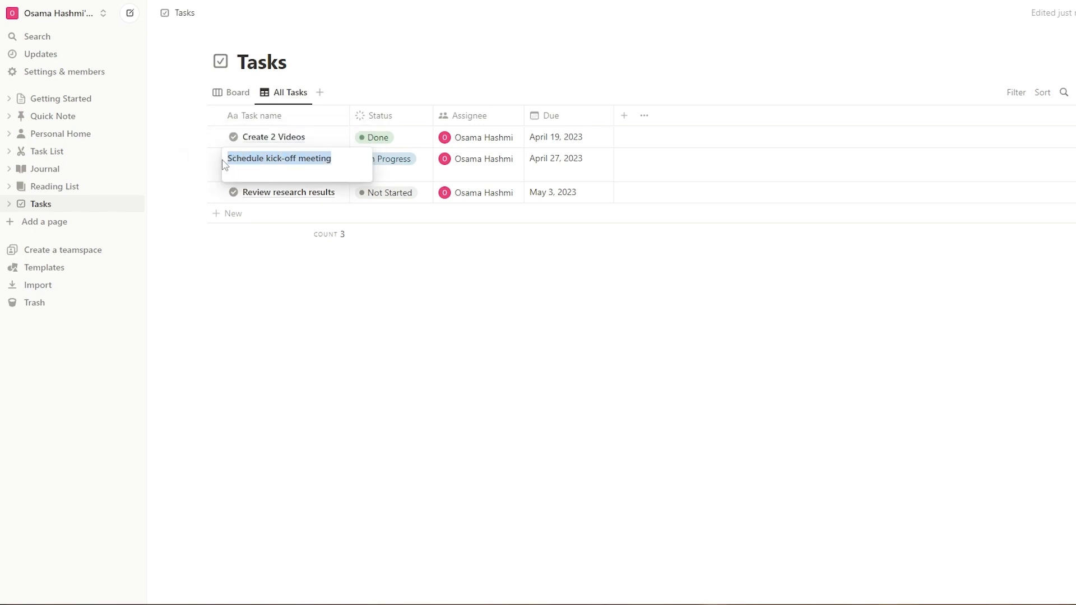
pyautogui.write('Do 3 biddings on Upwork')
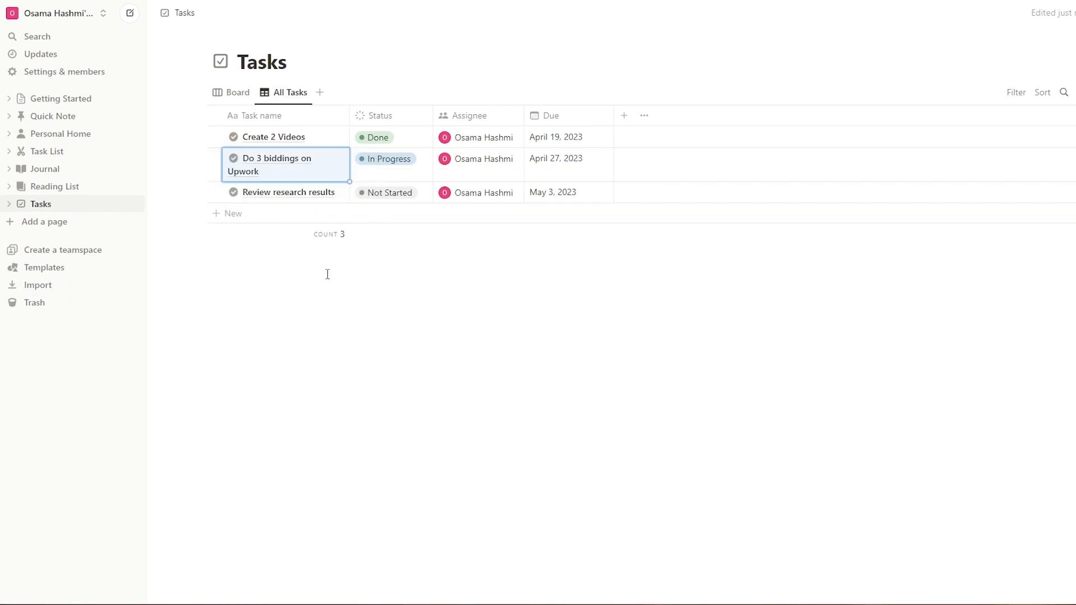
pyautogui.click(259, 192)
pyautogui.write('Check Out Fiverr')
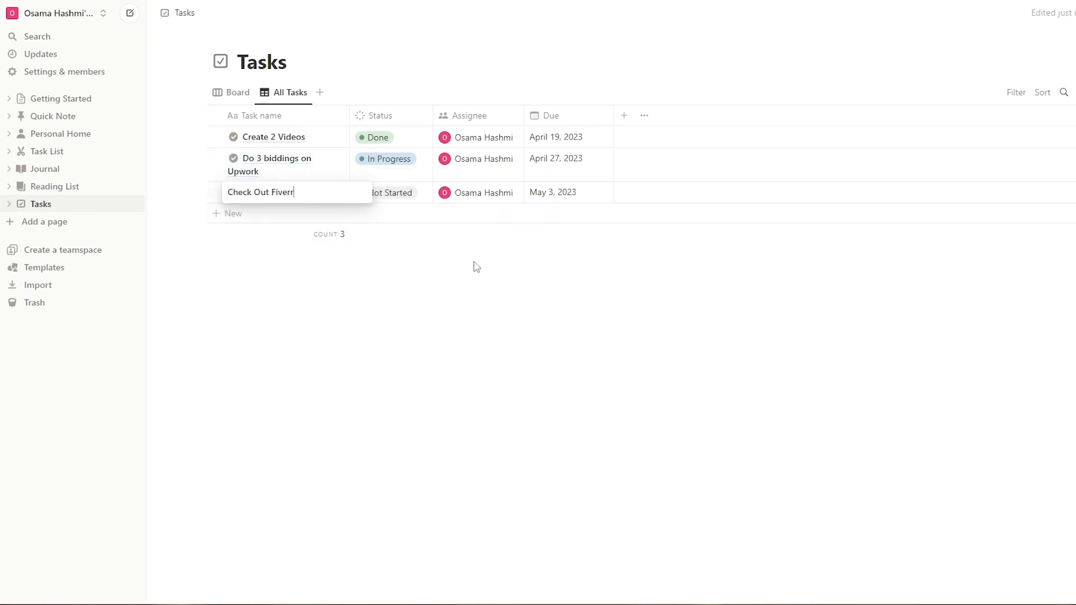
pyautogui.press('Return')
# Step: Set the status of "Do 3 biddings on Upwork" to Not Started and of "Create 2 Videos" to In Progress, keeping the assignee
pyautogui.click(382, 161)
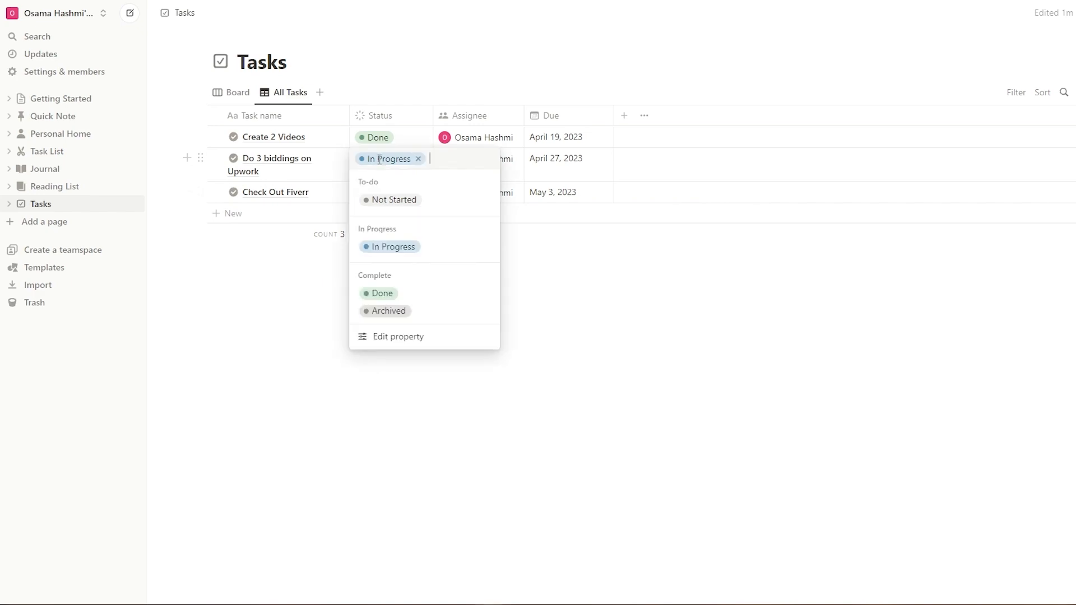
pyautogui.click(398, 201)
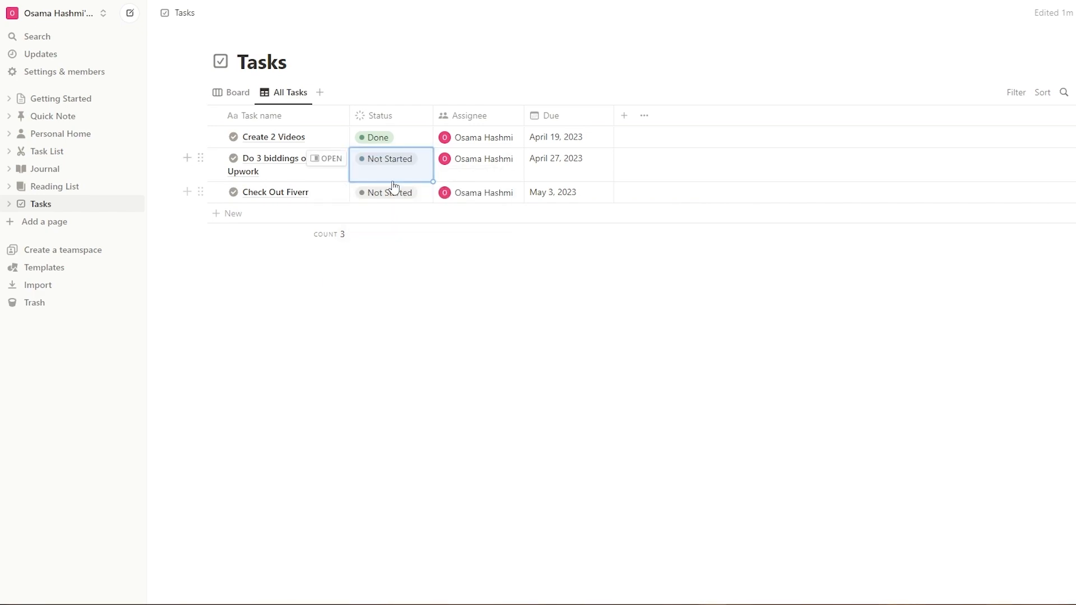
pyautogui.click(394, 187)
pyautogui.press('Escape')
pyautogui.click(381, 140)
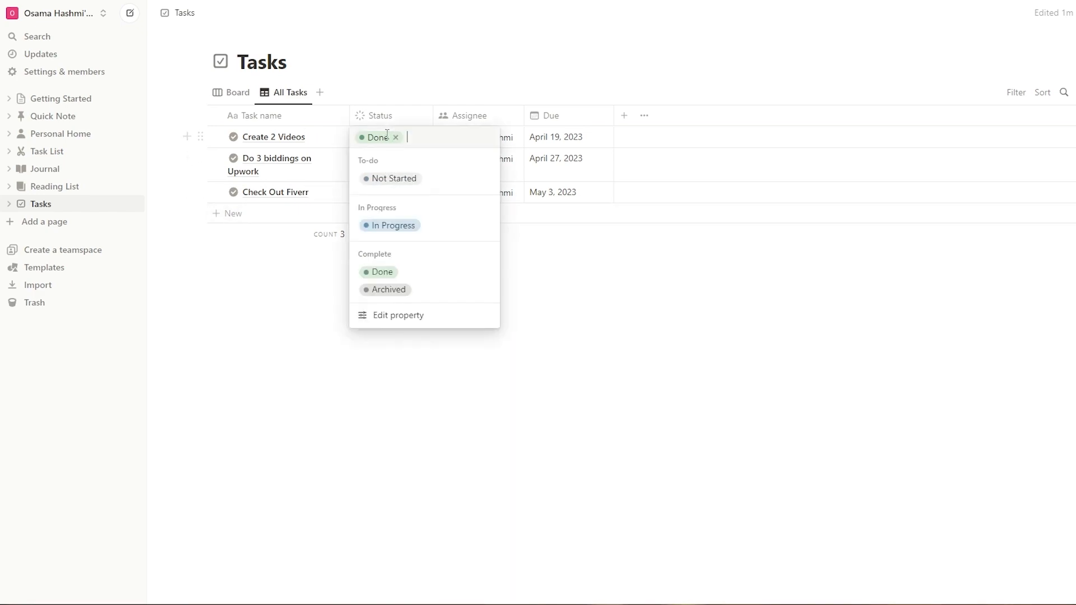
pyautogui.click(413, 230)
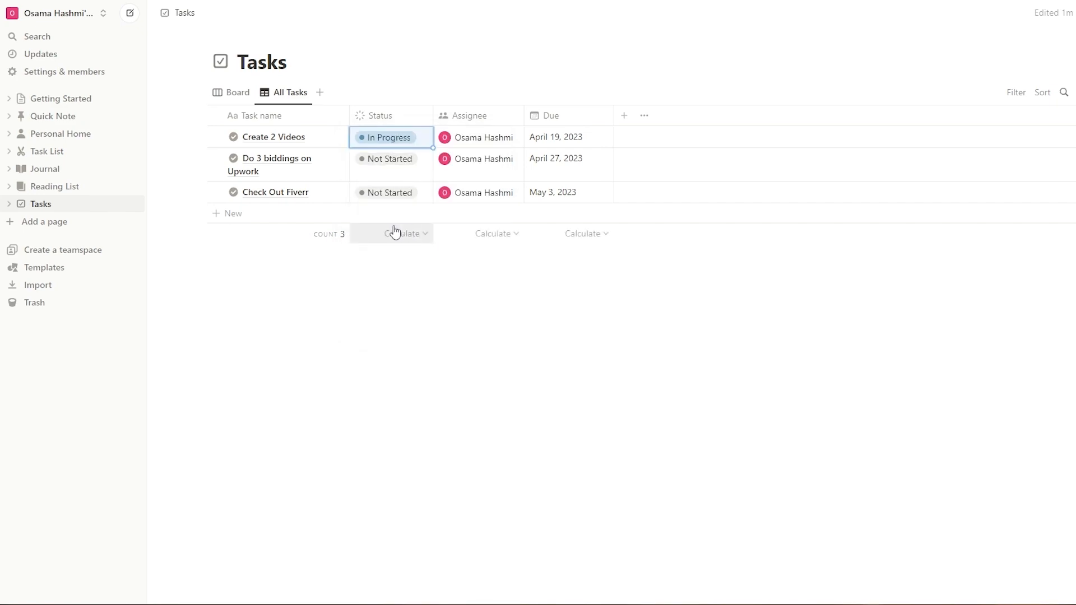
pyautogui.click(467, 142)
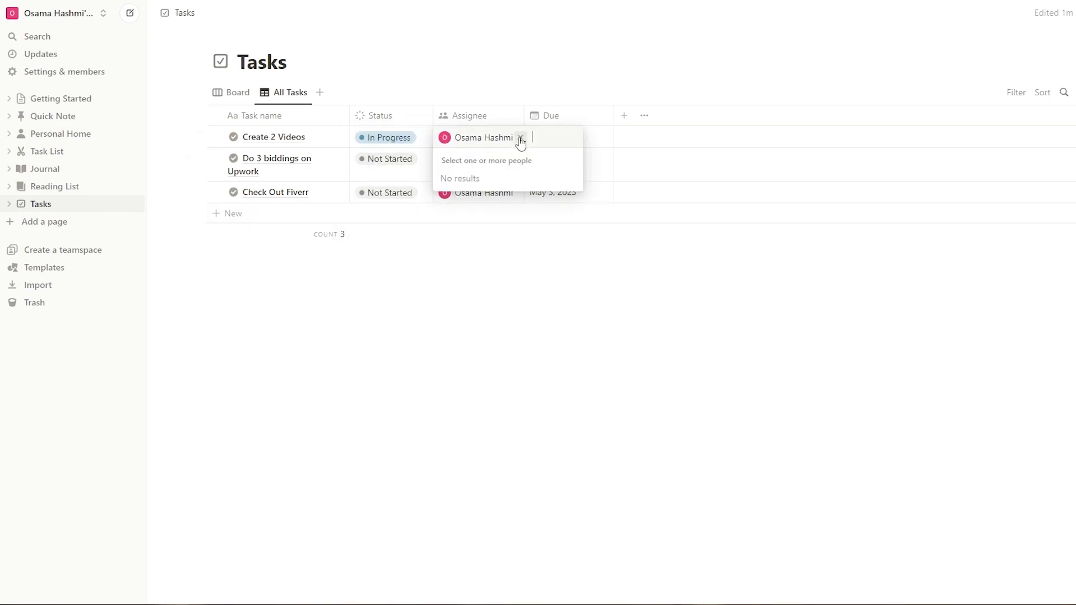
pyautogui.click(663, 149)
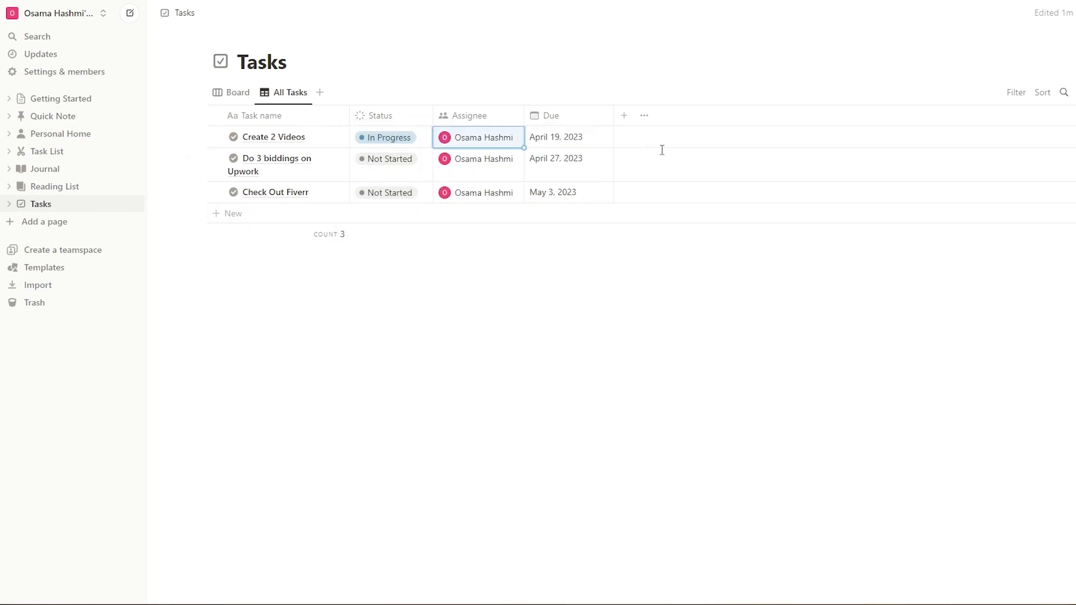
# Step: Set the due date of "Create 2 Videos" to April 26, 2023 and include the time
pyautogui.click(593, 140)
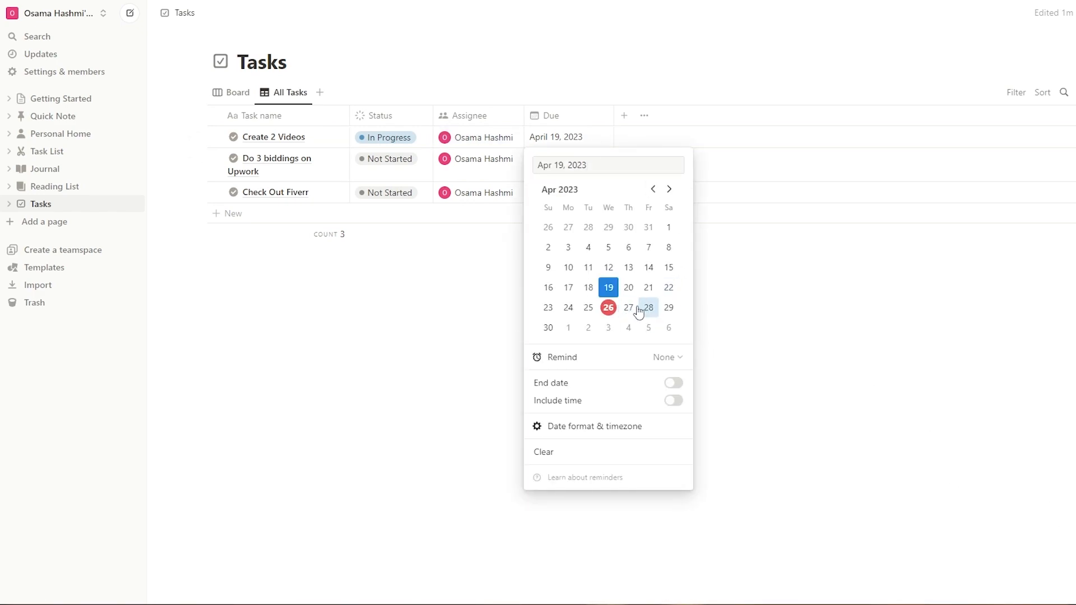
pyautogui.click(611, 311)
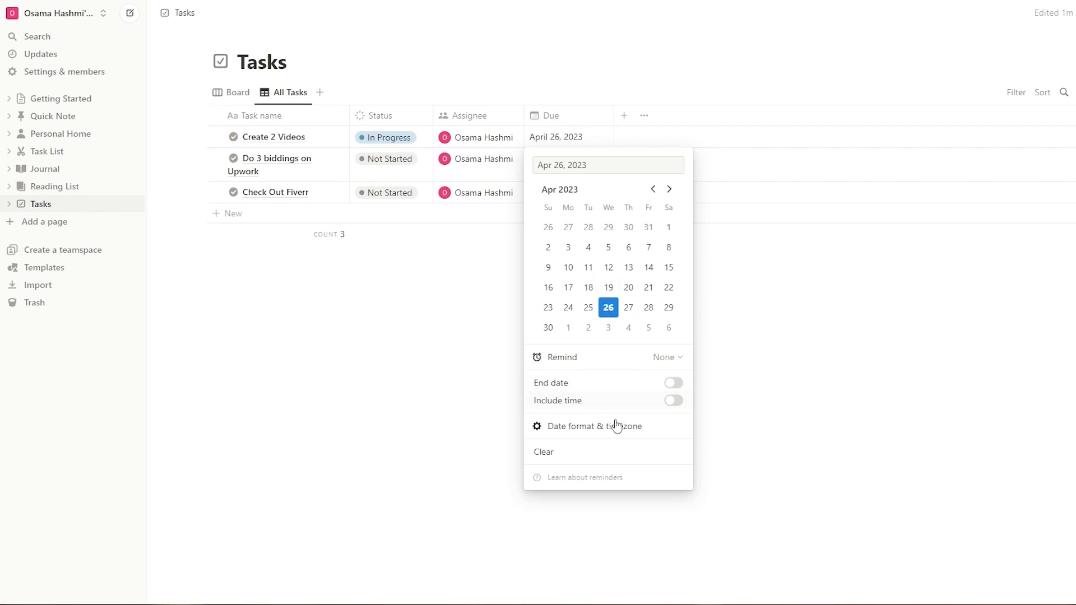
pyautogui.click(670, 402)
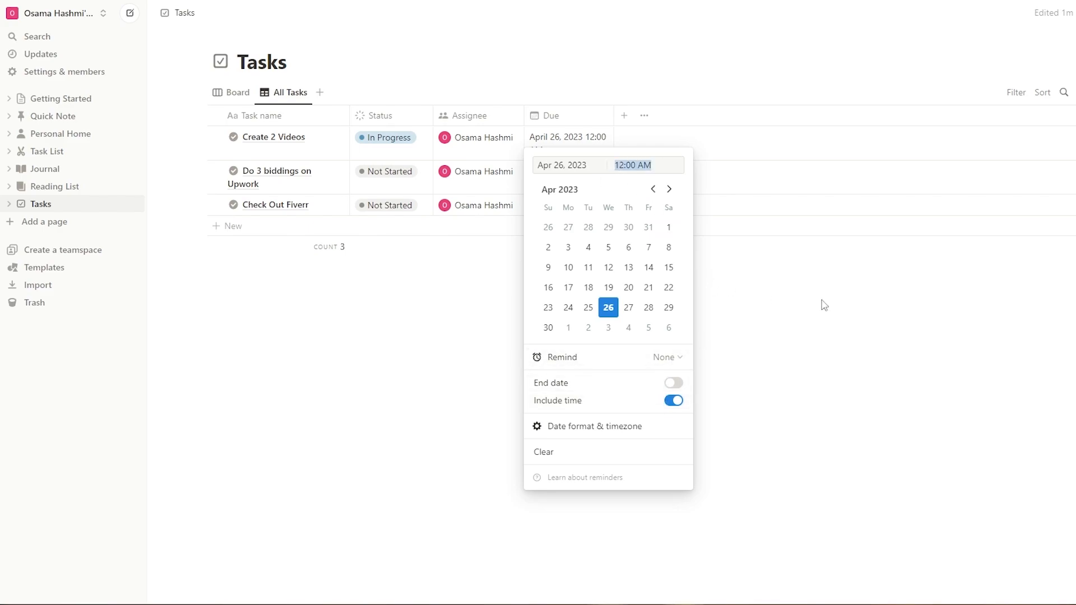
pyautogui.click(866, 327)
# Step: Set the due dates of "Do 3 biddings on Upwork" and "Check Out Fiverr" to April 26, 2023 with the time included
pyautogui.click(579, 188)
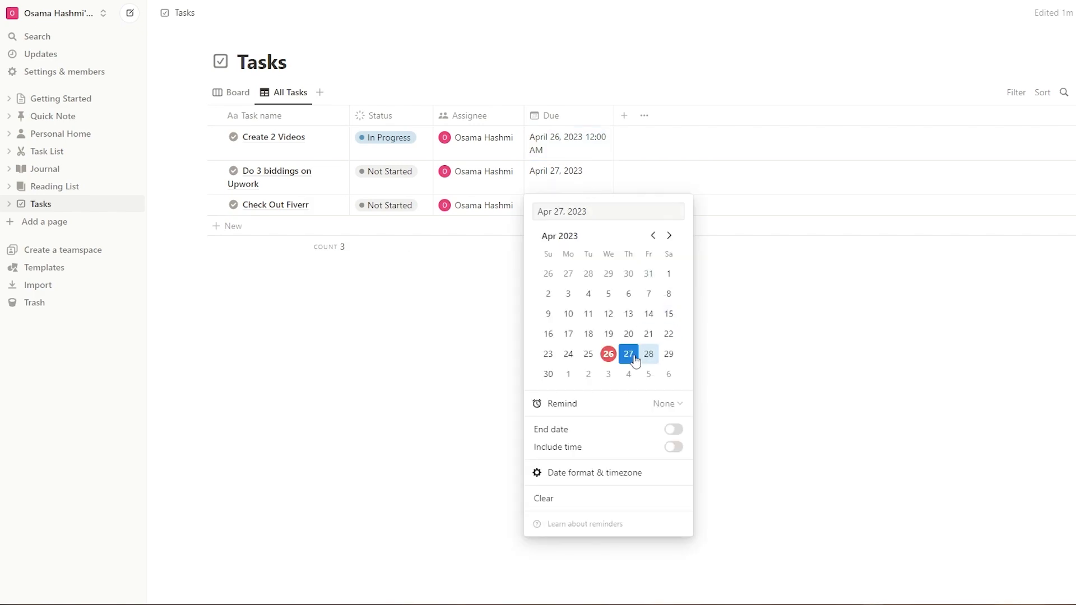
pyautogui.click(609, 361)
pyautogui.click(672, 447)
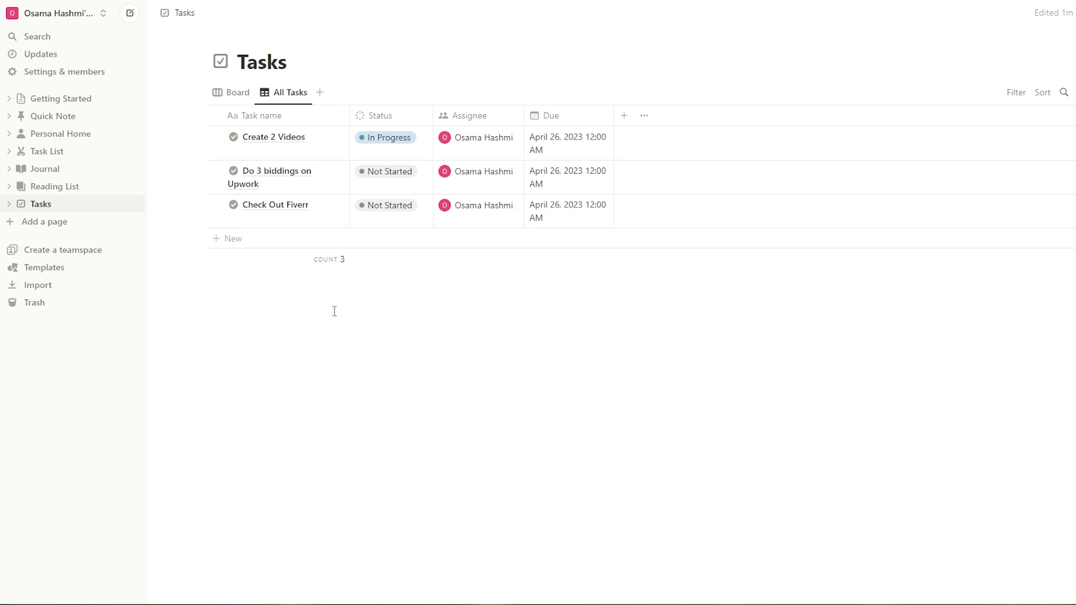
# Step: Add the task "Have a meeting with your partner" with a due date of April 26, 2023 12:00 AM
pyautogui.click(234, 238)
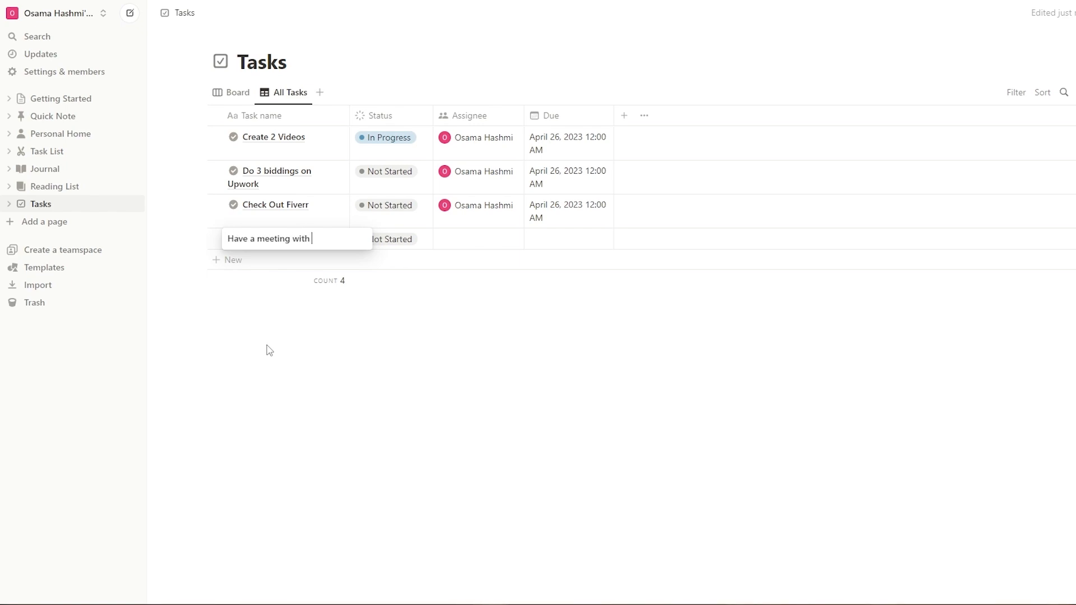
pyautogui.write('our partner')
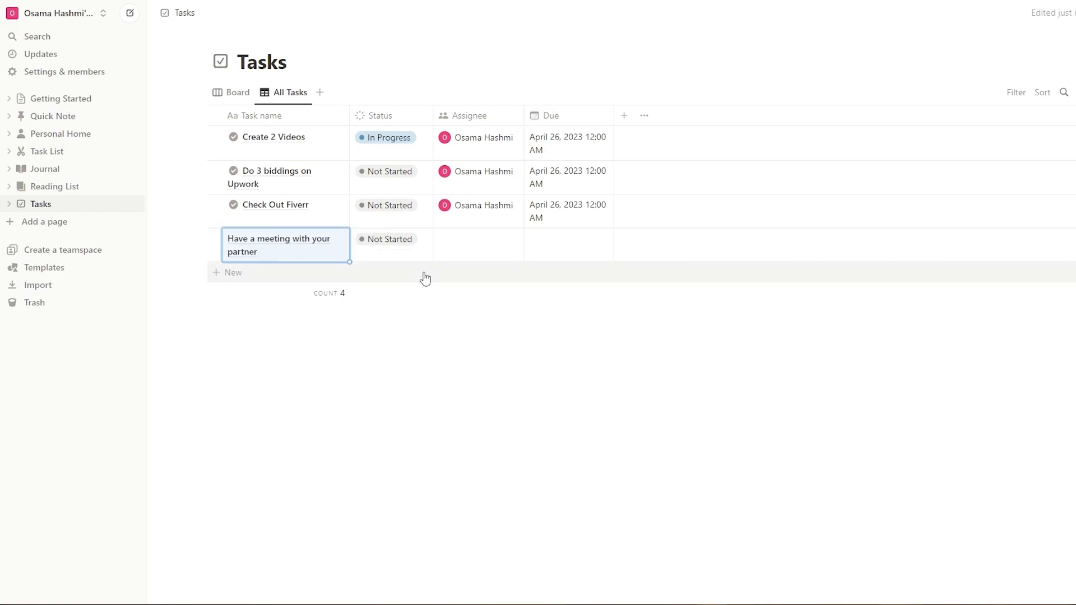
pyautogui.click(552, 247)
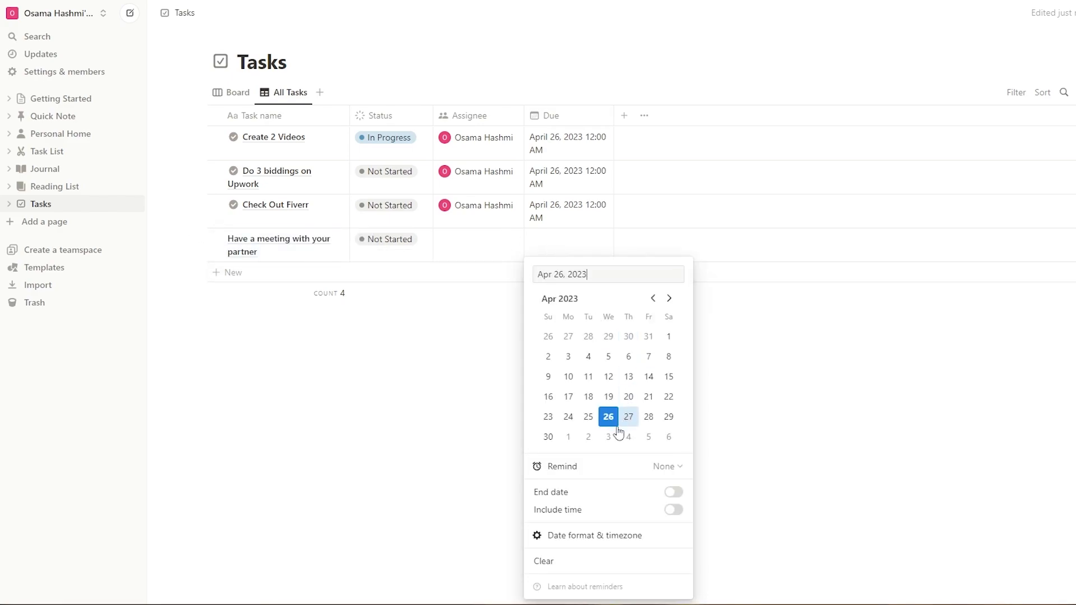
pyautogui.click(763, 471)
pyautogui.click(431, 350)
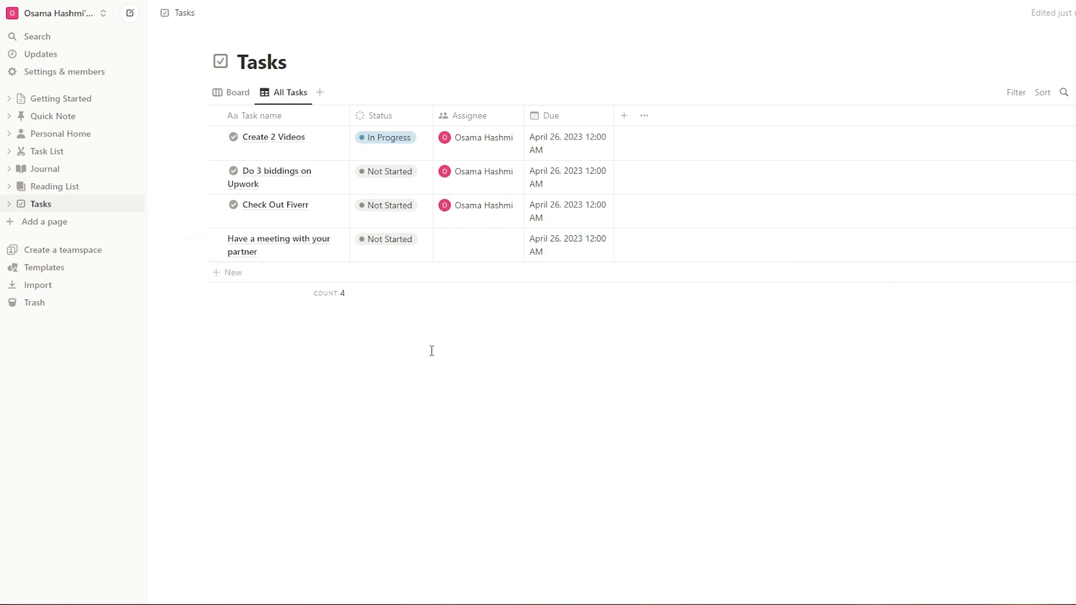
# Step: Add a new page to the workspace from the Meetings template
pyautogui.click(70, 224)
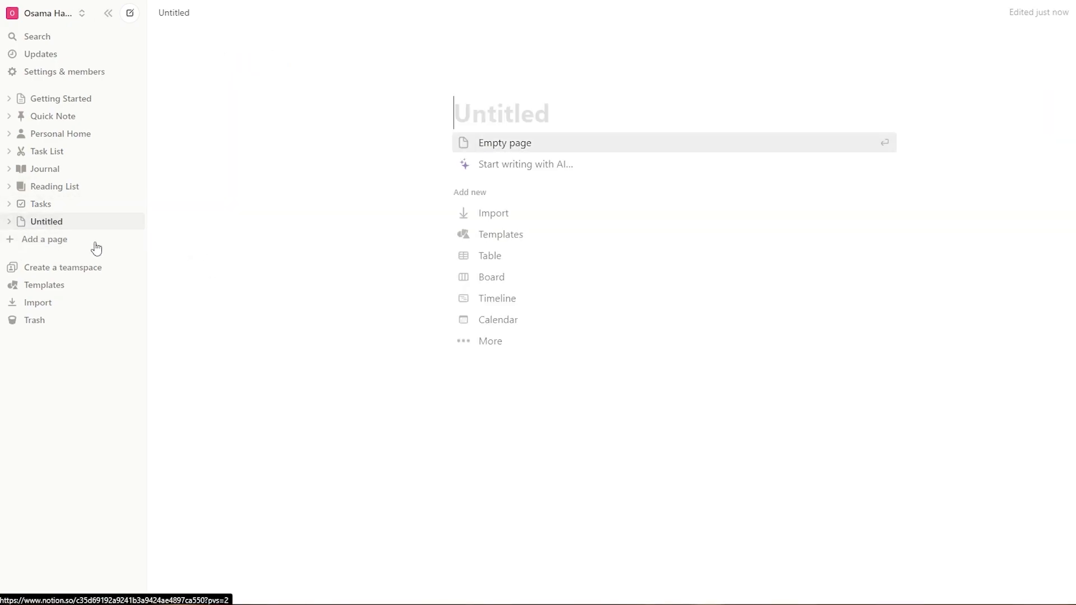
pyautogui.click(501, 237)
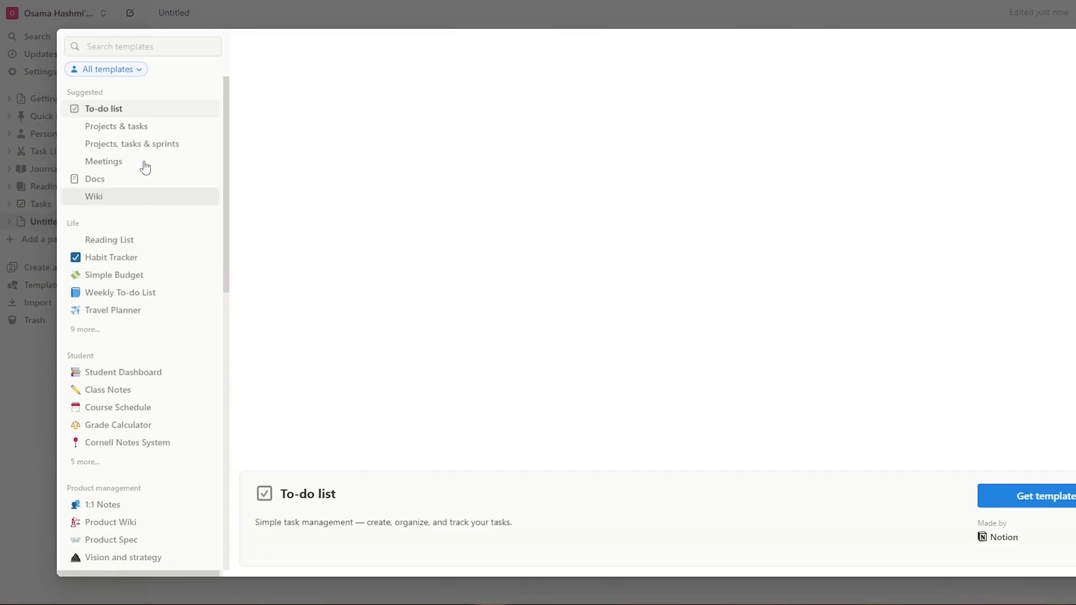
pyautogui.click(145, 164)
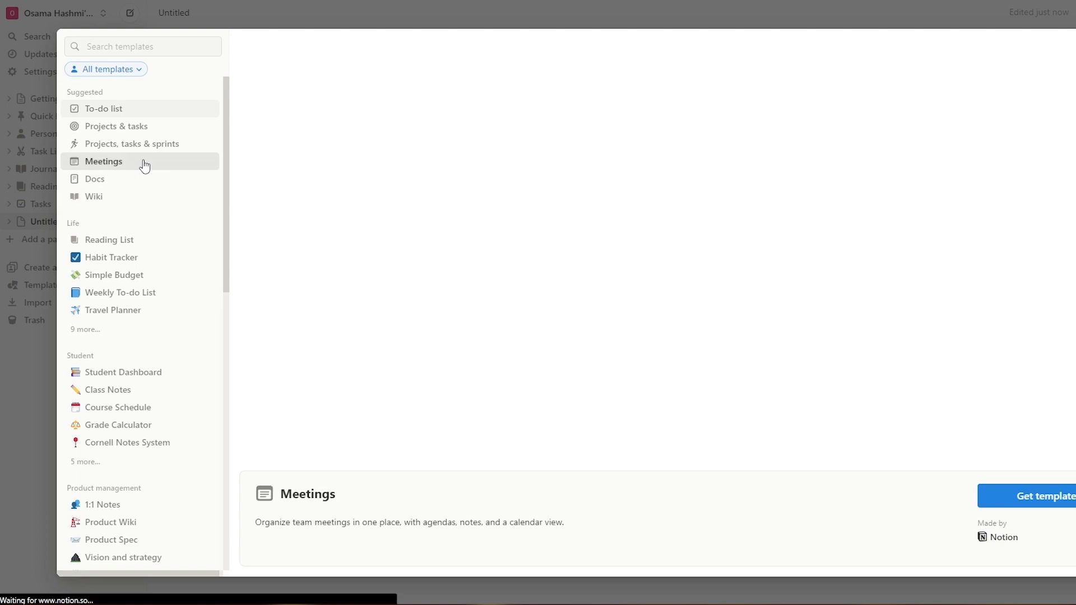
pyautogui.click(1013, 499)
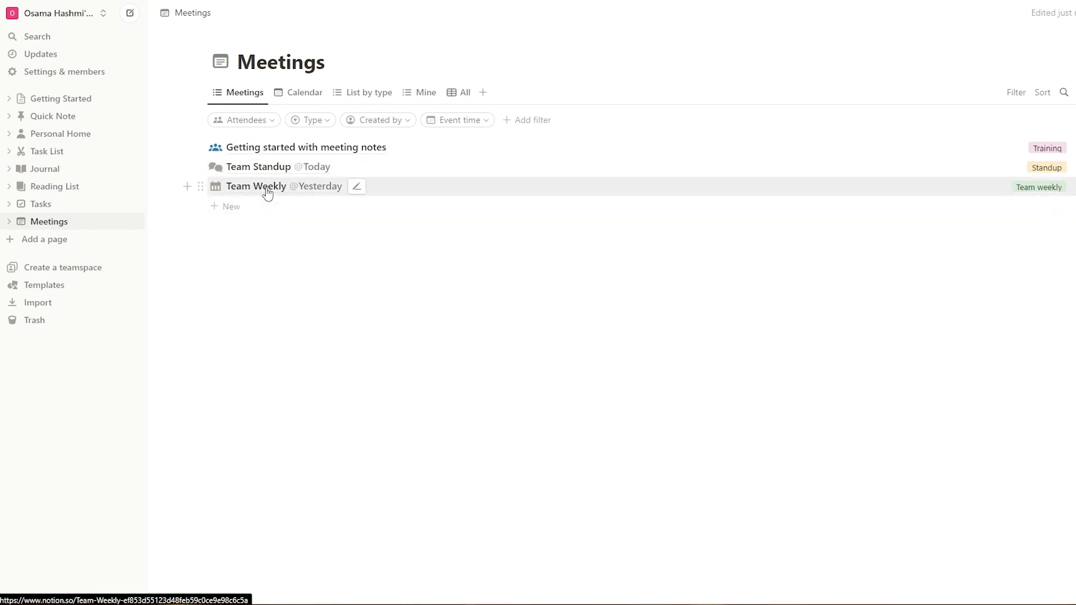
# Step: Look through the Calendar, List by type, Mine and All views of the Meetings page
pyautogui.click(308, 100)
pyautogui.scroll(-2, 644, 281)
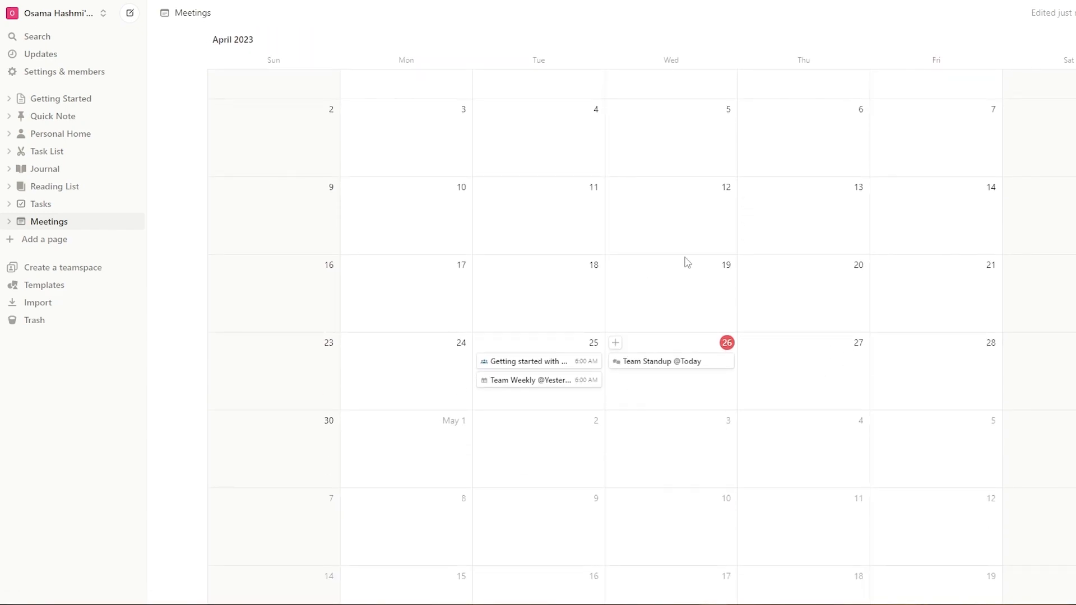
pyautogui.scroll(2, 660, 405)
pyautogui.click(367, 96)
pyautogui.click(422, 92)
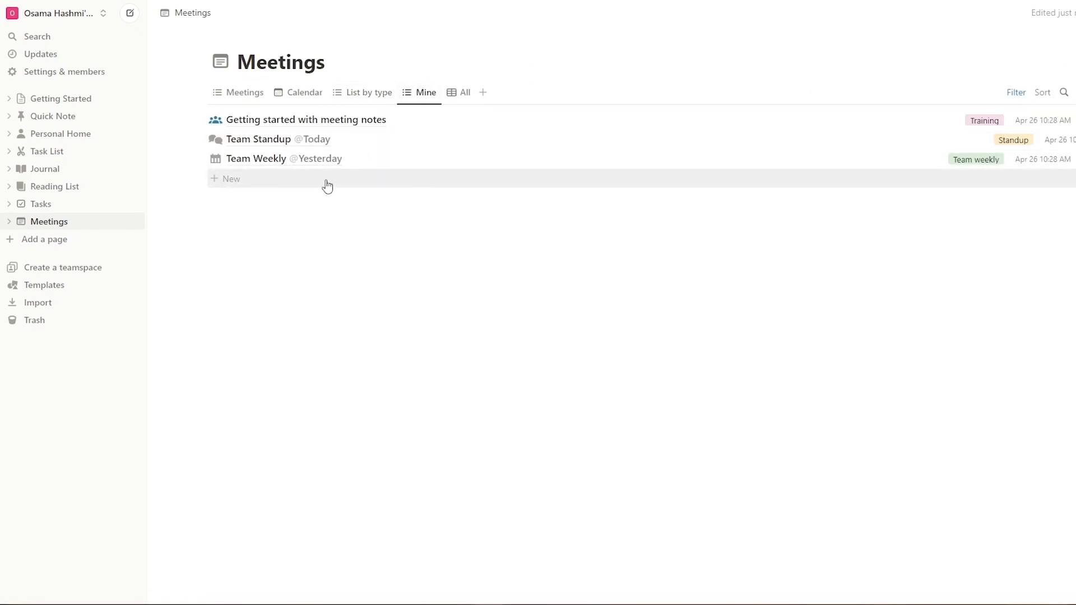
pyautogui.click(456, 93)
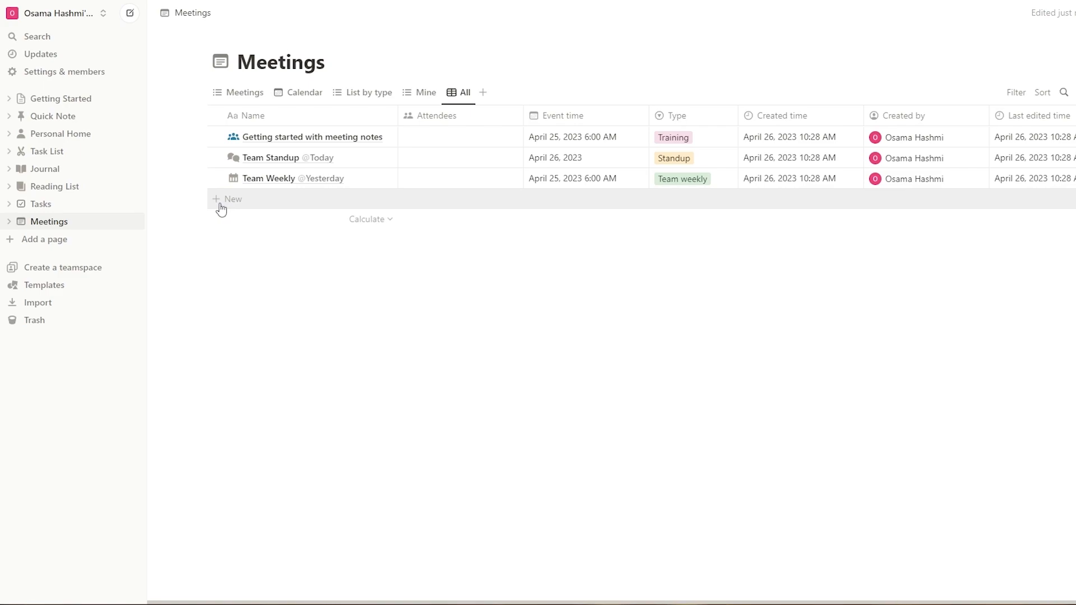
# Step: Review the Tasks, Reading List and Journal pages one after another
pyautogui.click(57, 214)
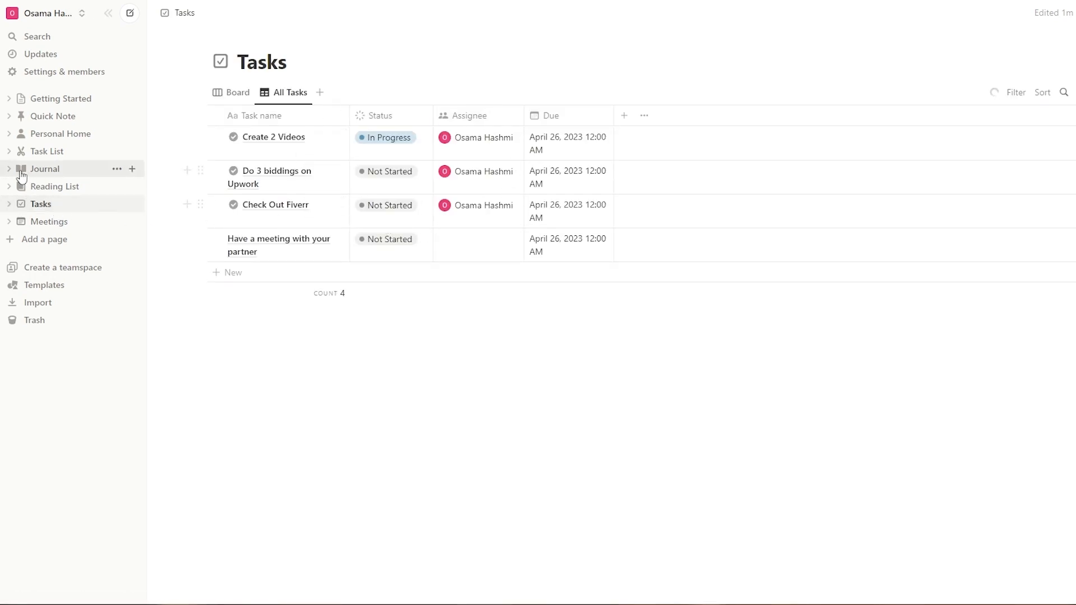
pyautogui.click(39, 190)
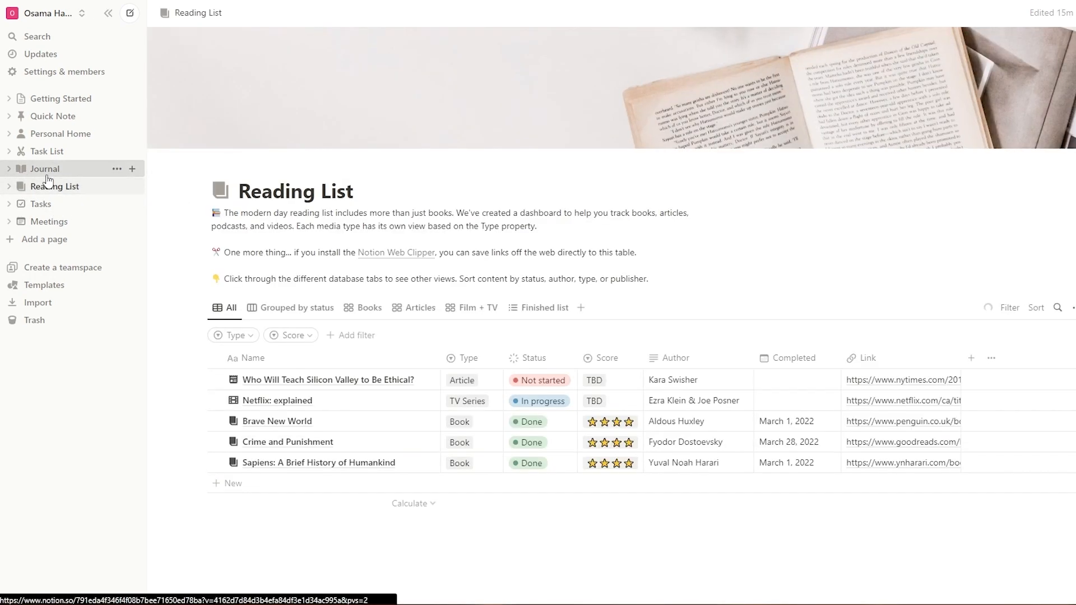
pyautogui.click(47, 175)
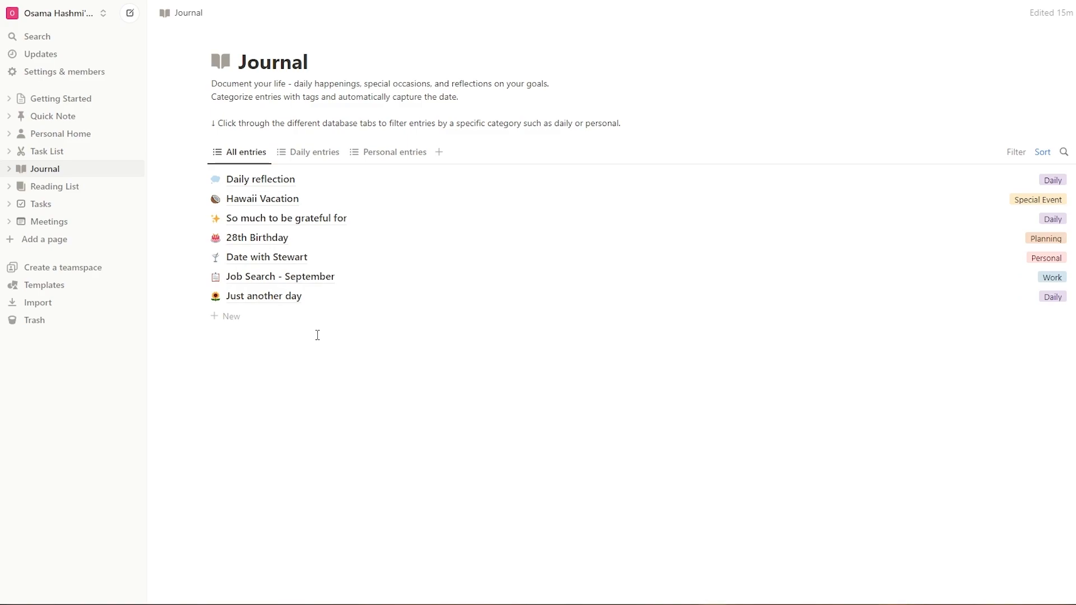
pyautogui.click(250, 268)
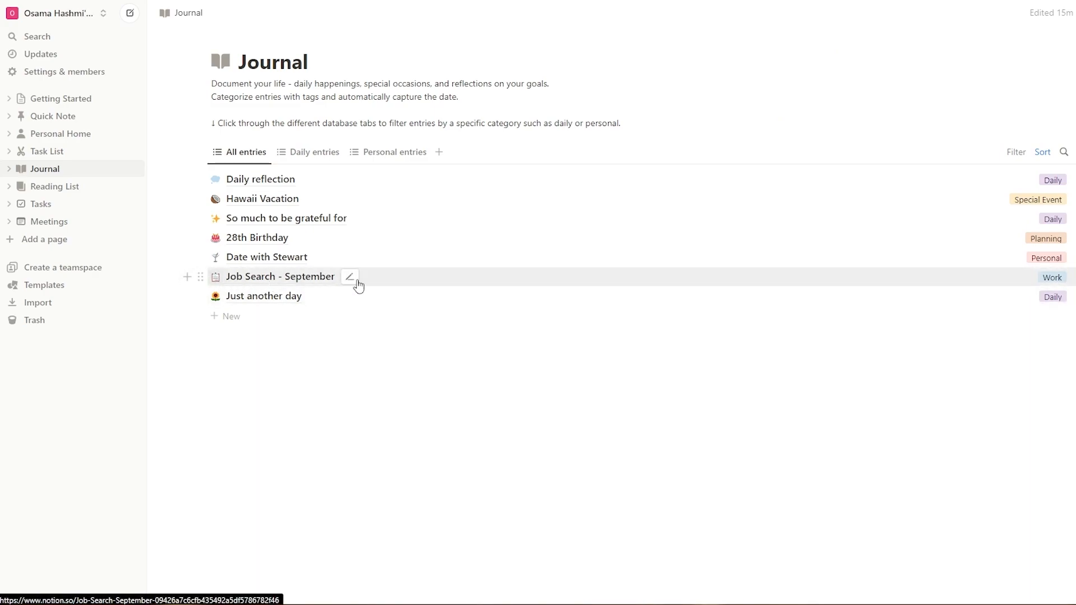
# Step: Delete the "Job Search - September" entry and the Personal-tagged date entry from the Journal
pyautogui.rightClick(509, 283)
pyautogui.click(558, 325)
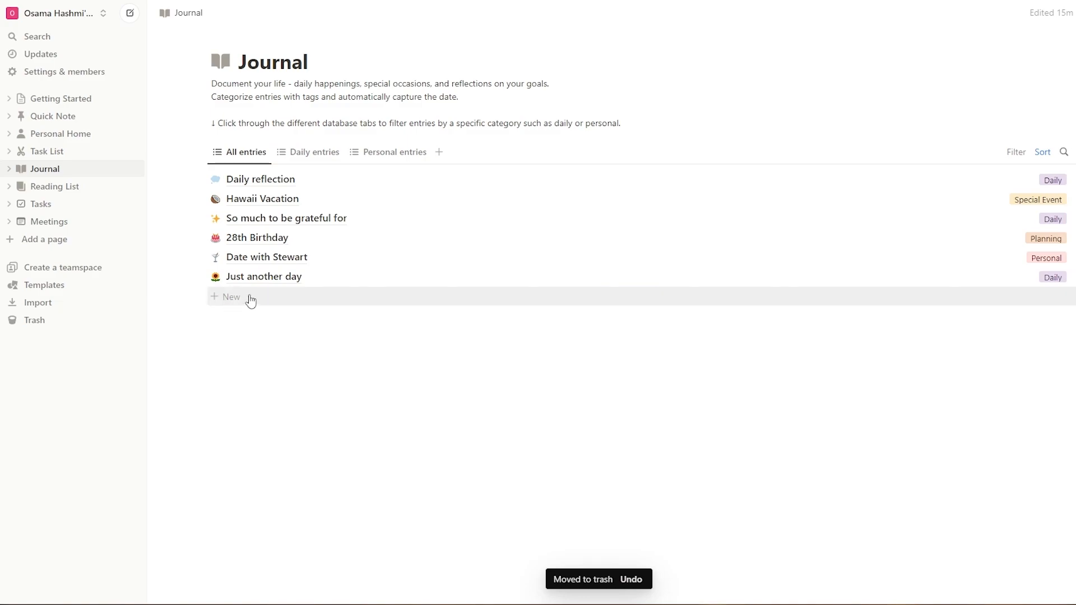
pyautogui.rightClick(281, 262)
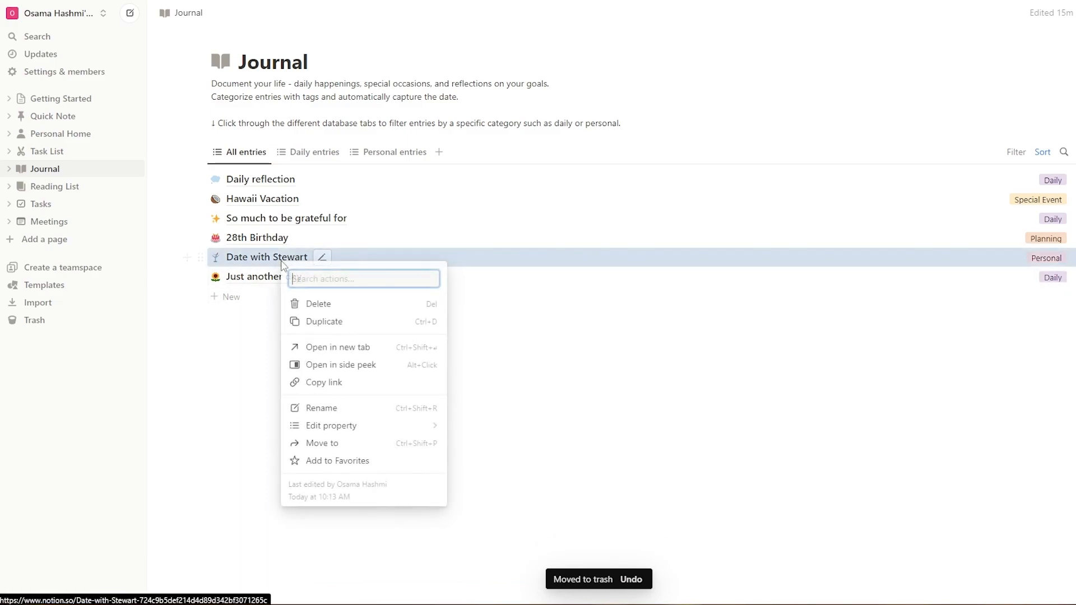
pyautogui.click(318, 304)
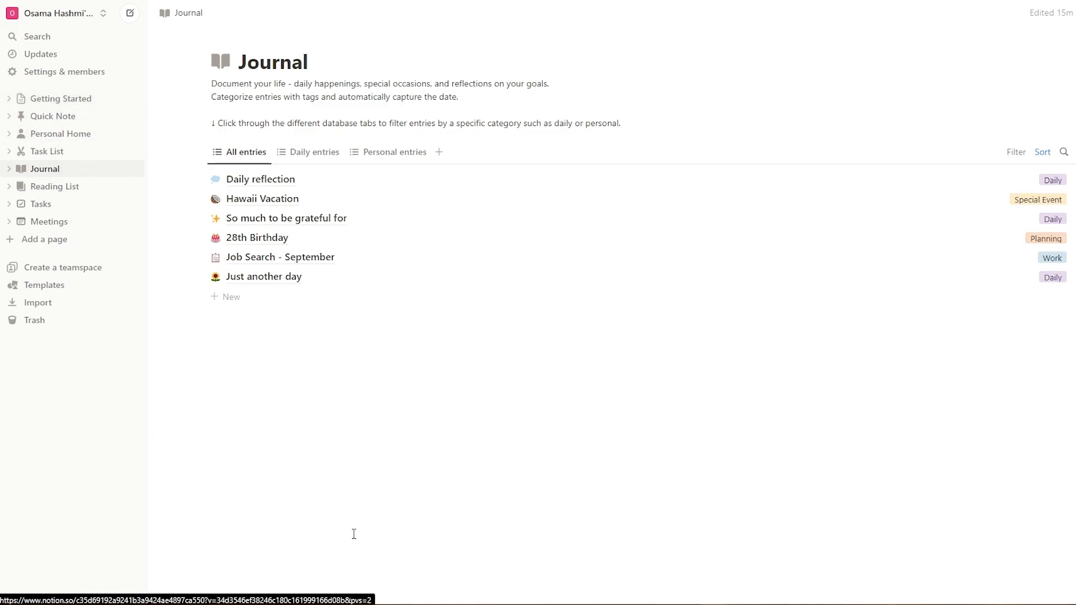
# Step: Return to the Tasks page and browse the template gallery, closing it without adding a template
pyautogui.click(73, 206)
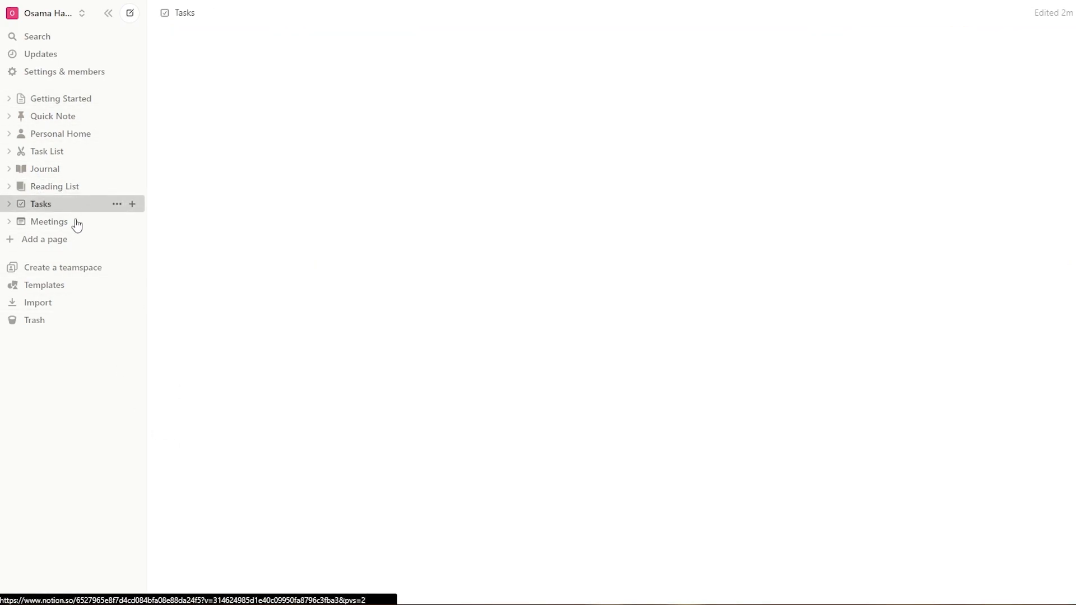
pyautogui.click(60, 287)
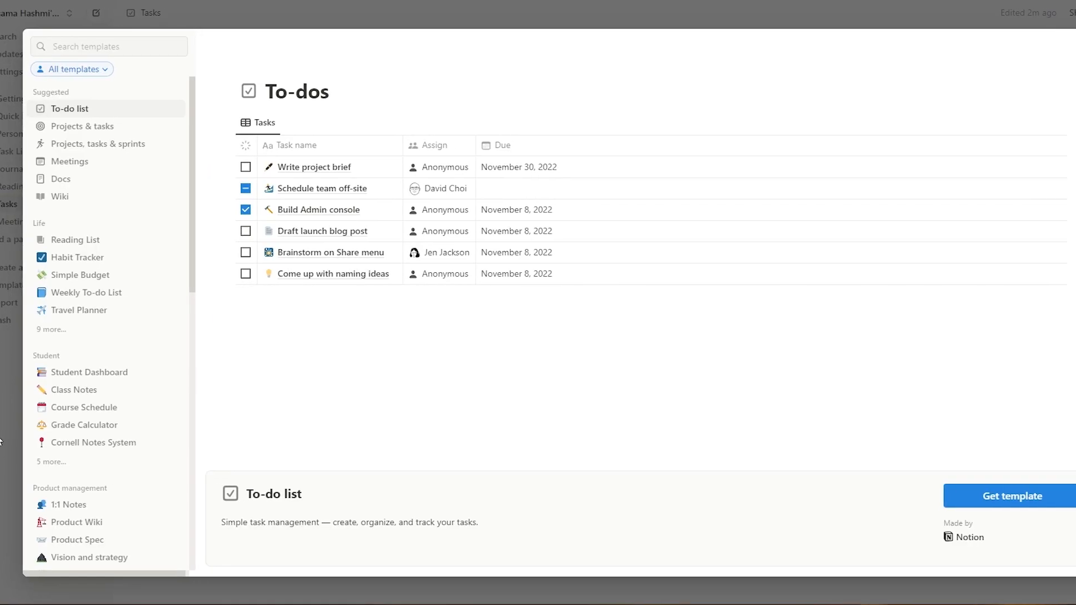
pyautogui.scroll(-5, 152, 435)
pyautogui.click(22, 186)
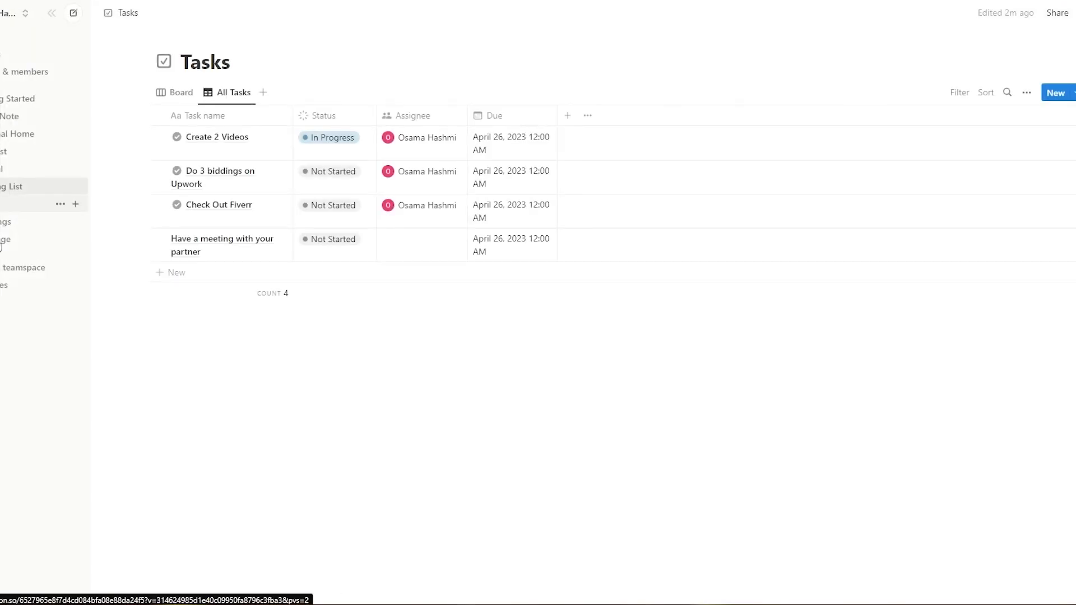
# Step: Add a new empty page to the workspace, and call up and dismiss the AI writing prompt in its body
pyautogui.click(55, 242)
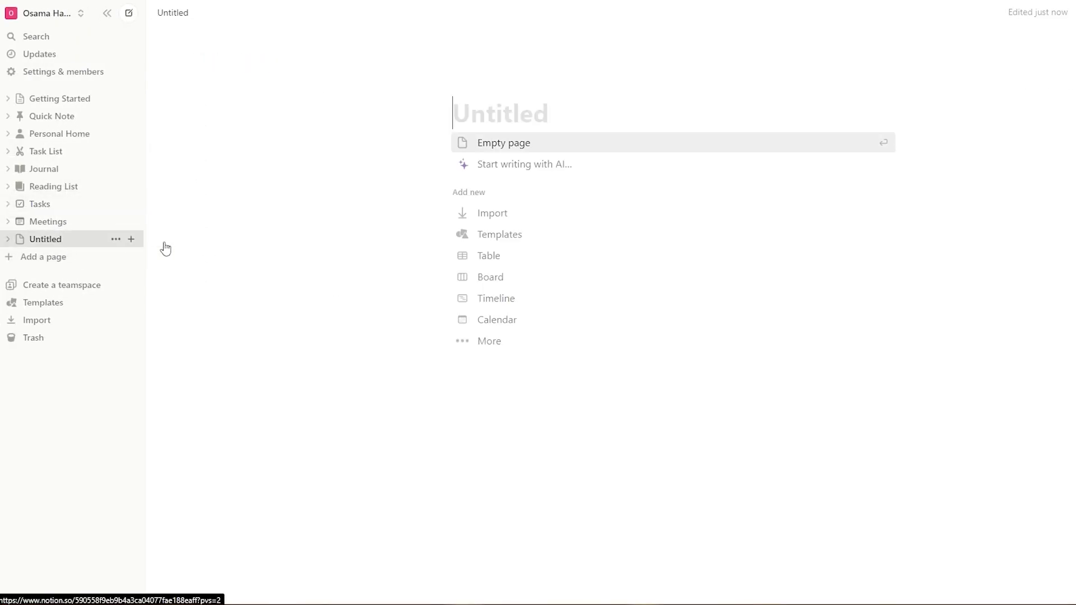
pyautogui.click(548, 148)
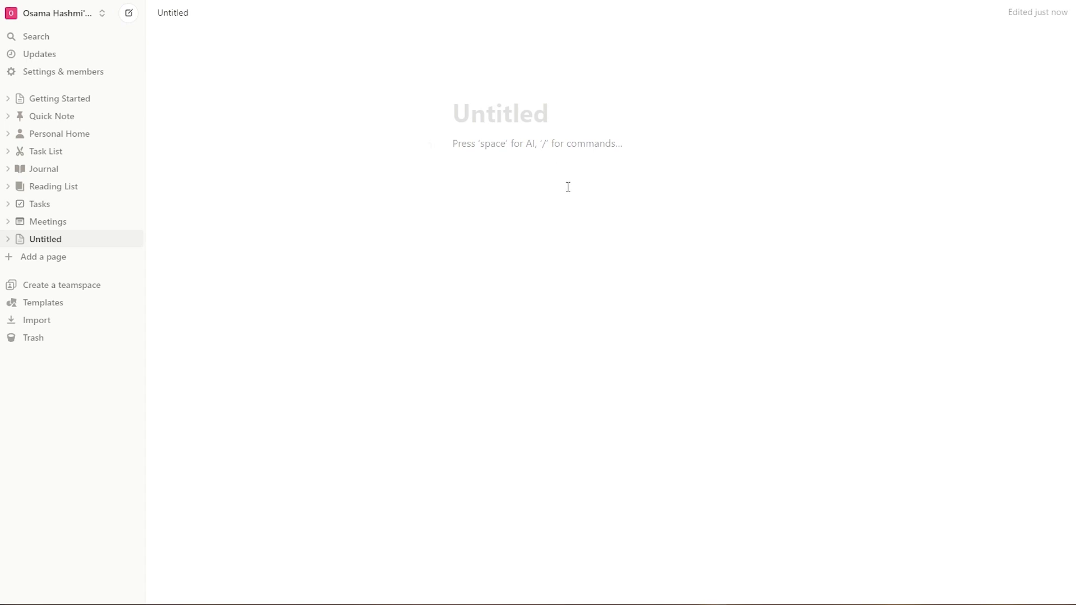
pyautogui.click(502, 124)
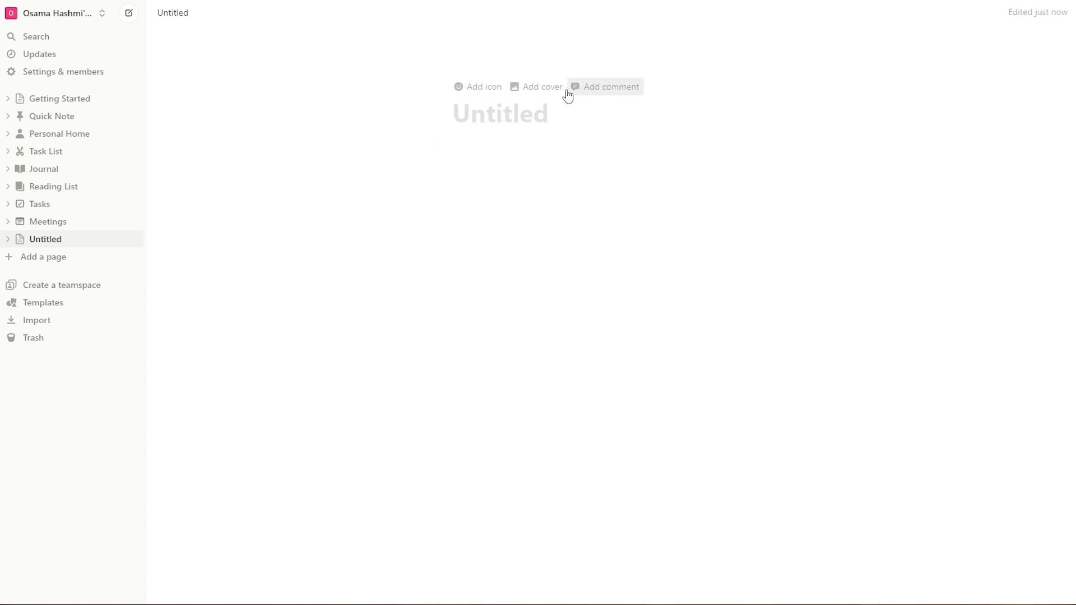
pyautogui.click(600, 154)
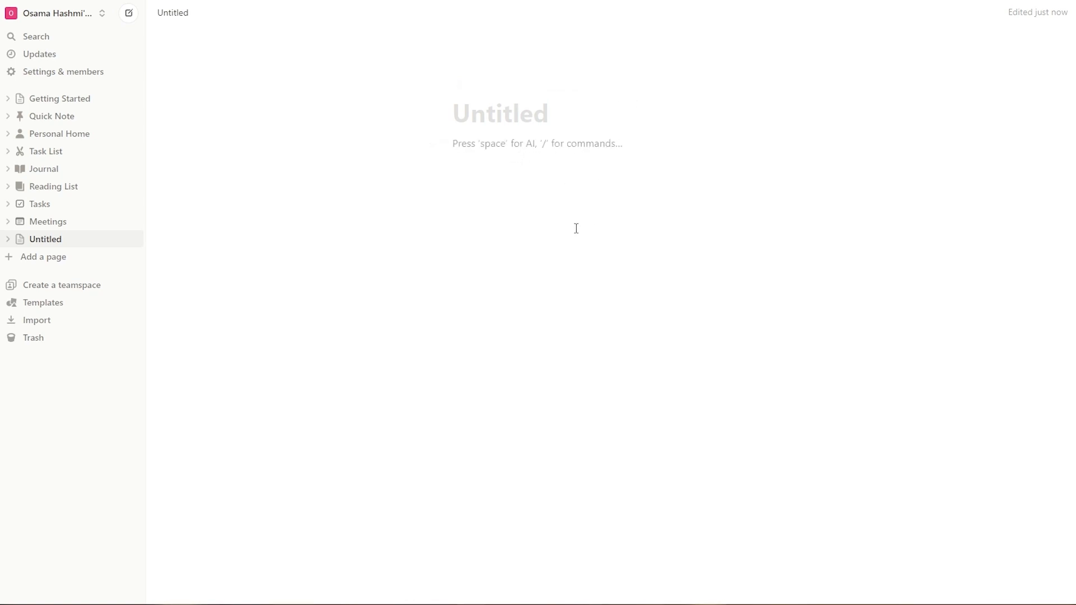
pyautogui.press('space')
pyautogui.press('Escape')
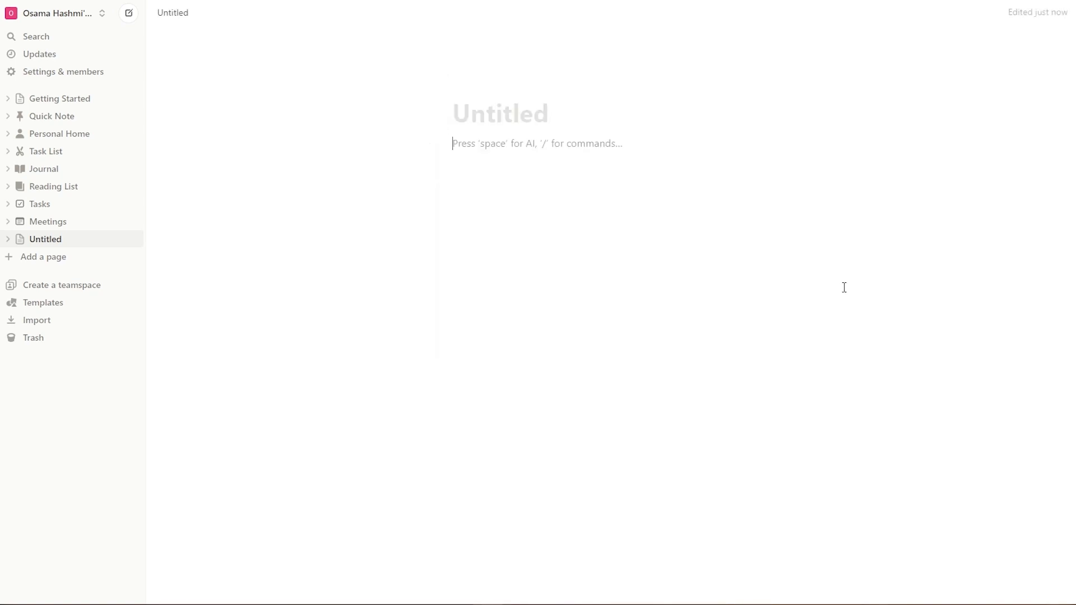